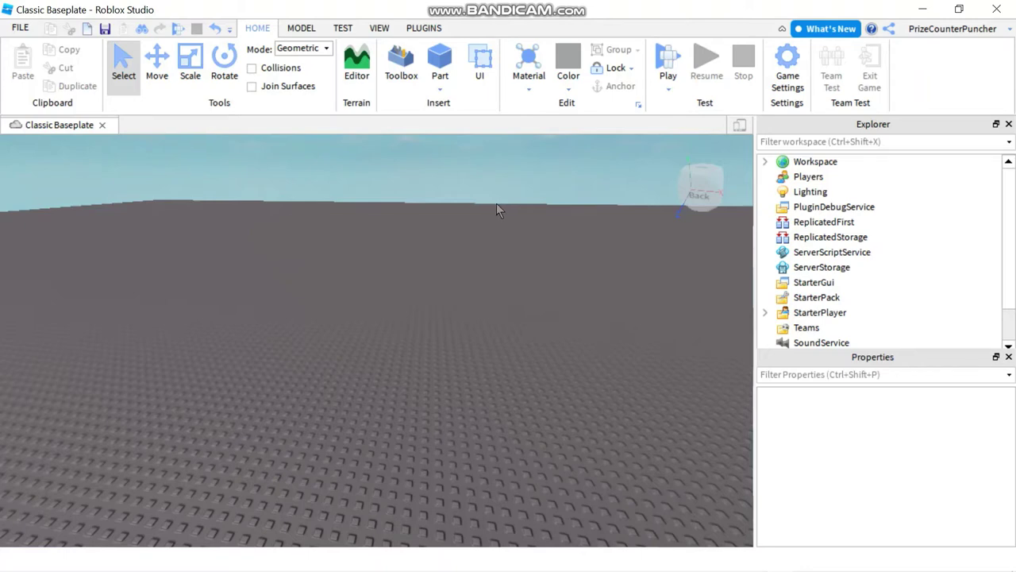
Step: Add a Sky object to the Lighting service
right_drag(431, 276, 431, 276)
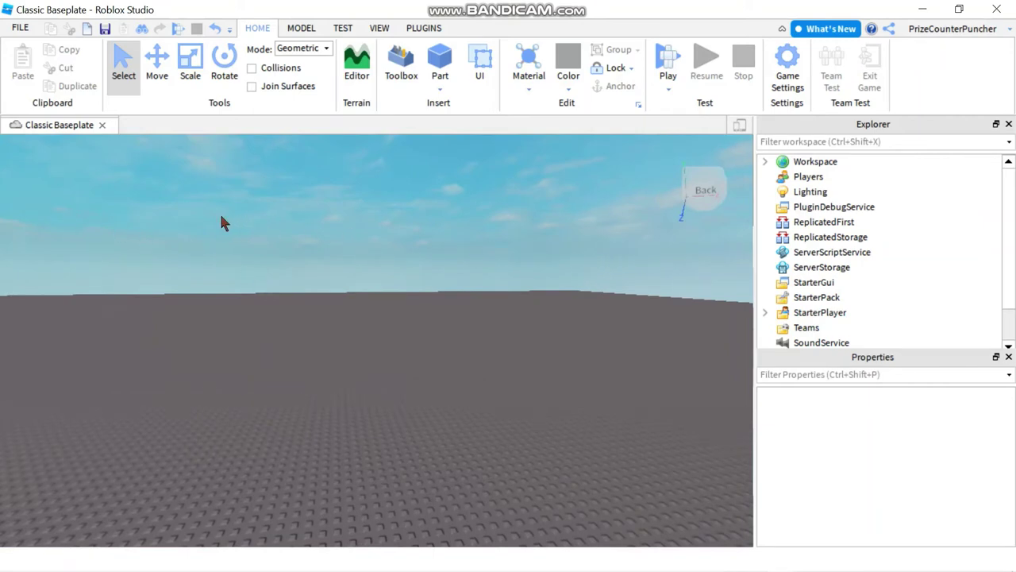
right_drag(222, 223, 221, 223)
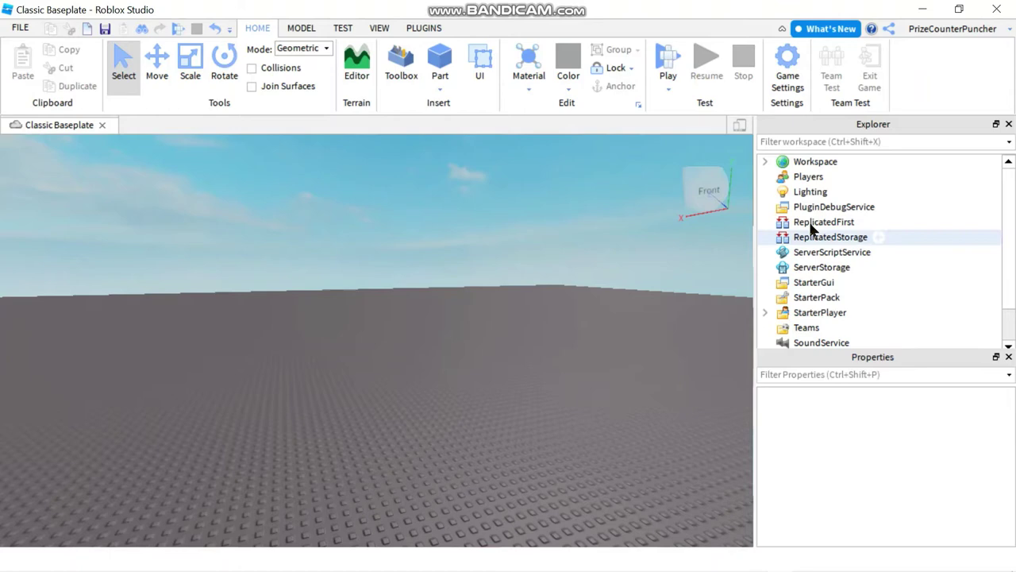
click(818, 194)
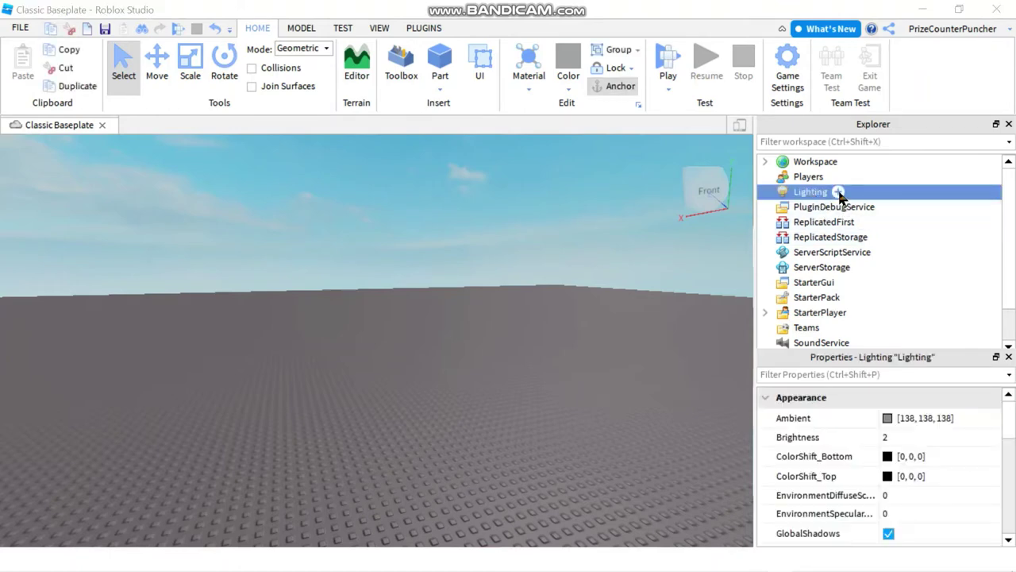
click(839, 192)
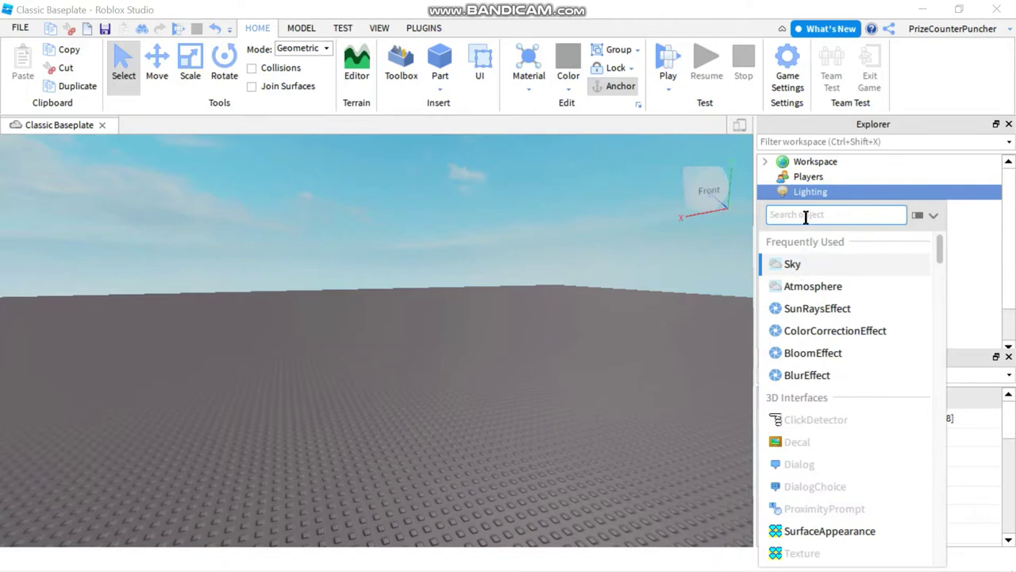
click(792, 265)
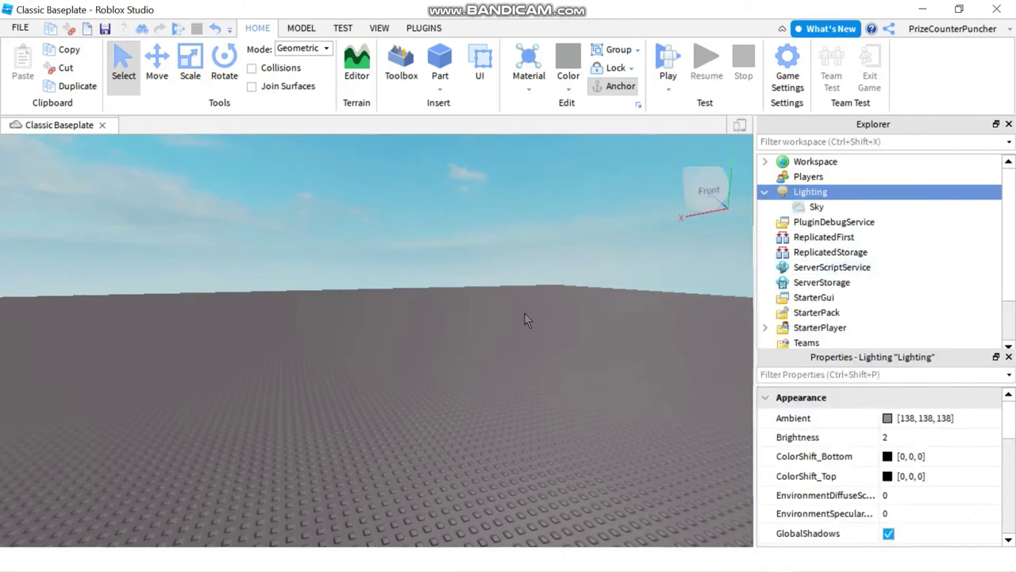
Step: Select the new Sky object and copy the asset ID of the cloud image named Top from the image inventory
click(817, 206)
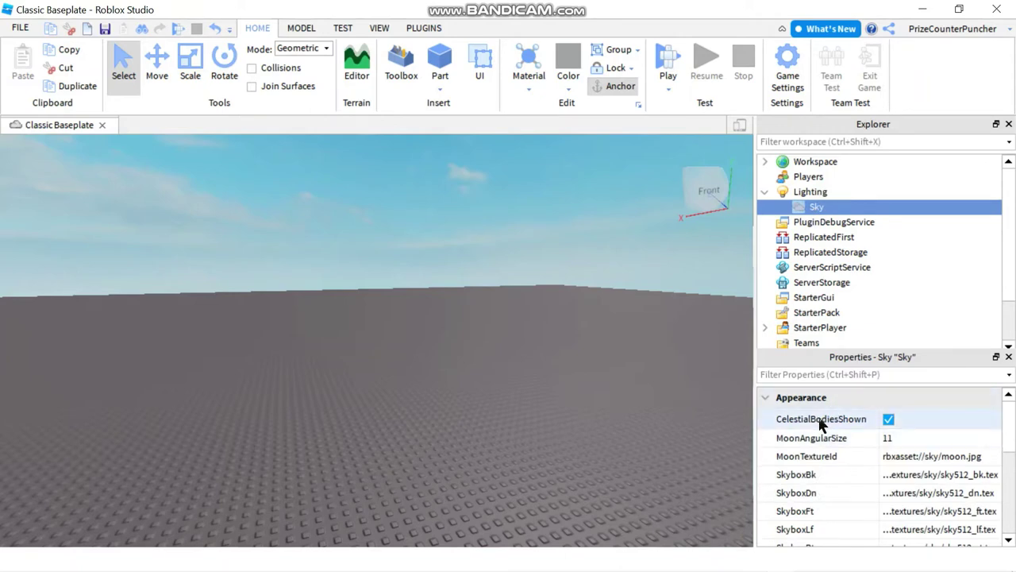
scroll(821, 425, down, 1)
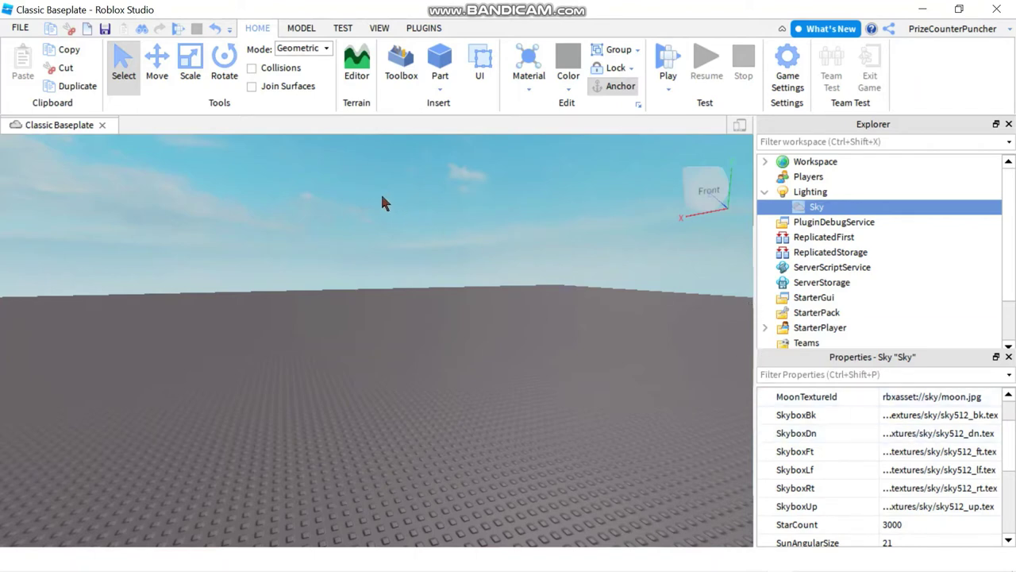
click(401, 67)
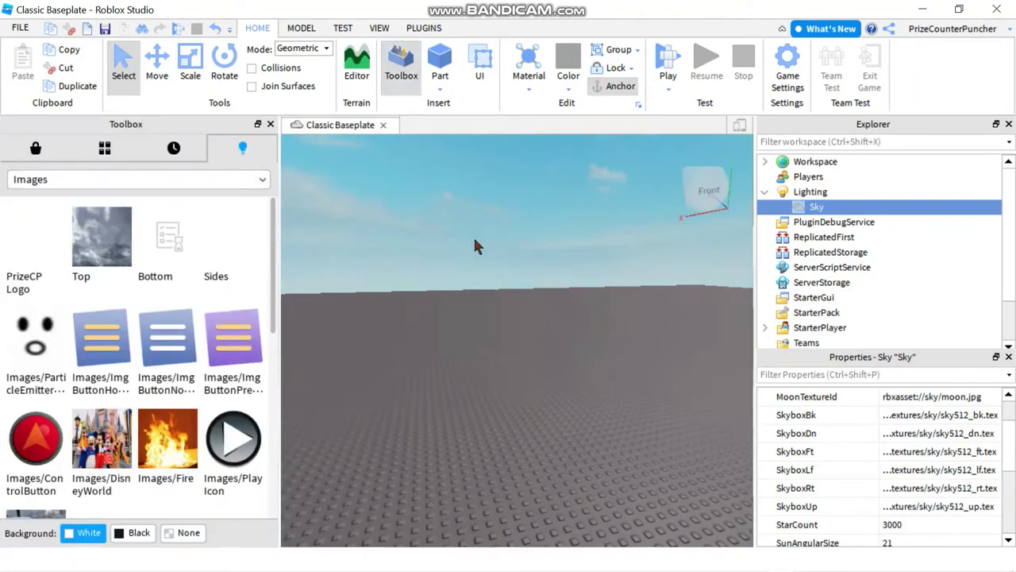
mouse_move(116, 256)
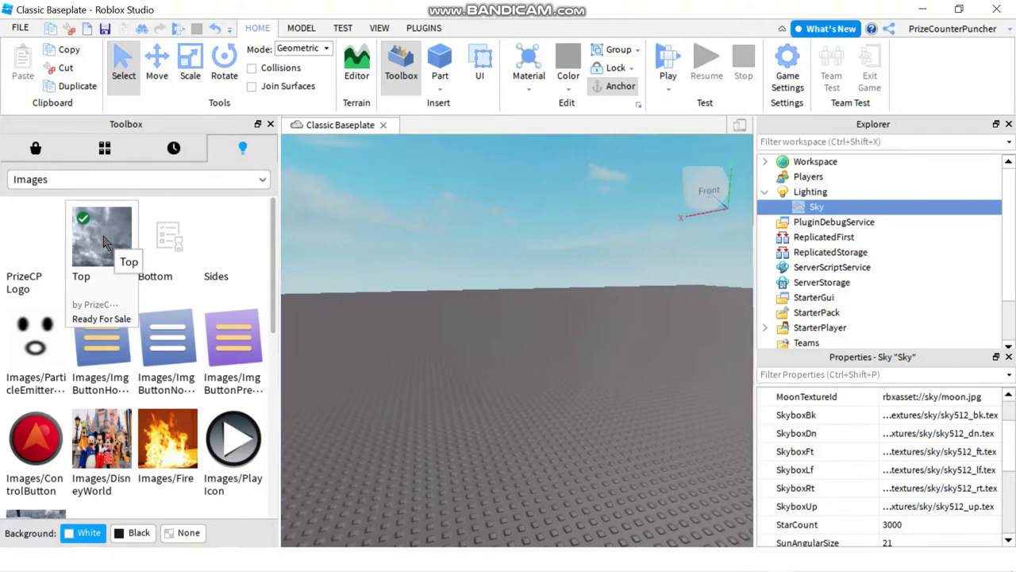
right_click(105, 242)
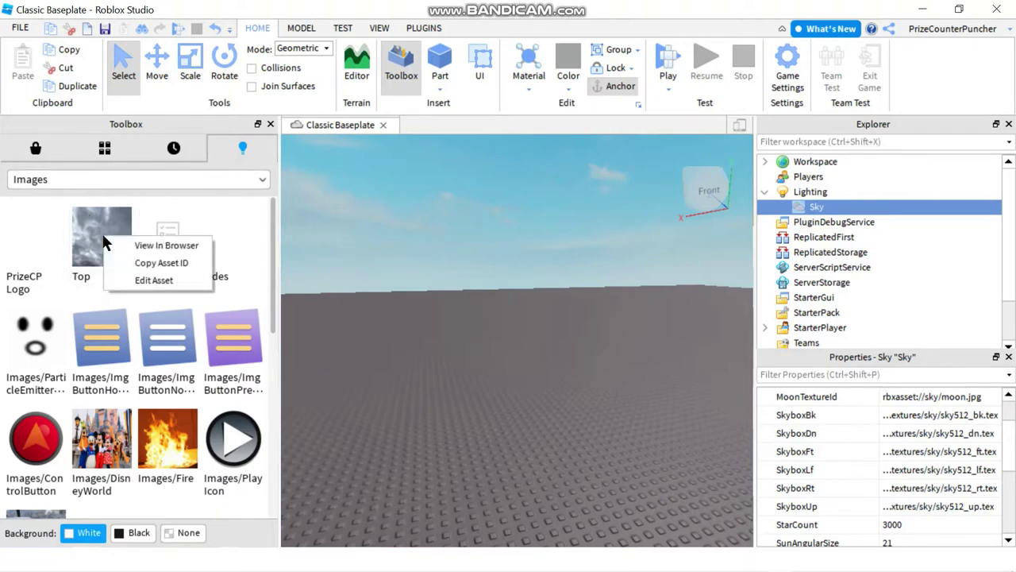
click(132, 266)
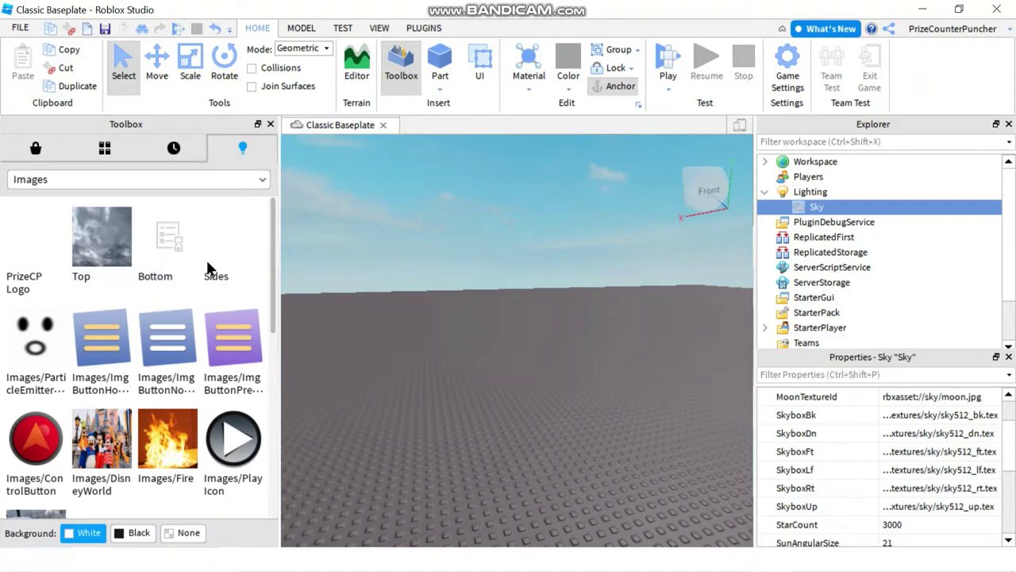
click(909, 415)
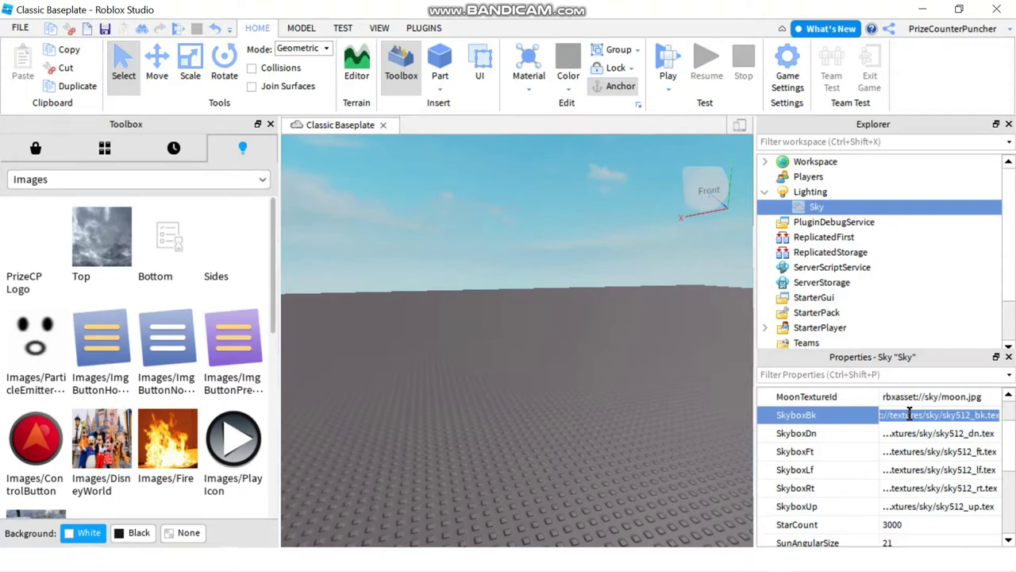
key(ctrl+v)
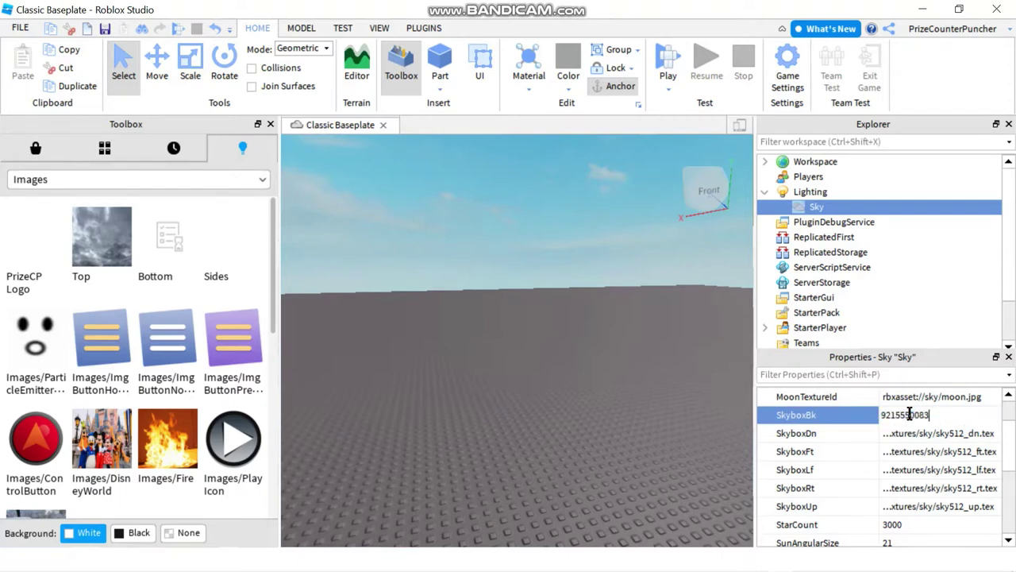
click(901, 433)
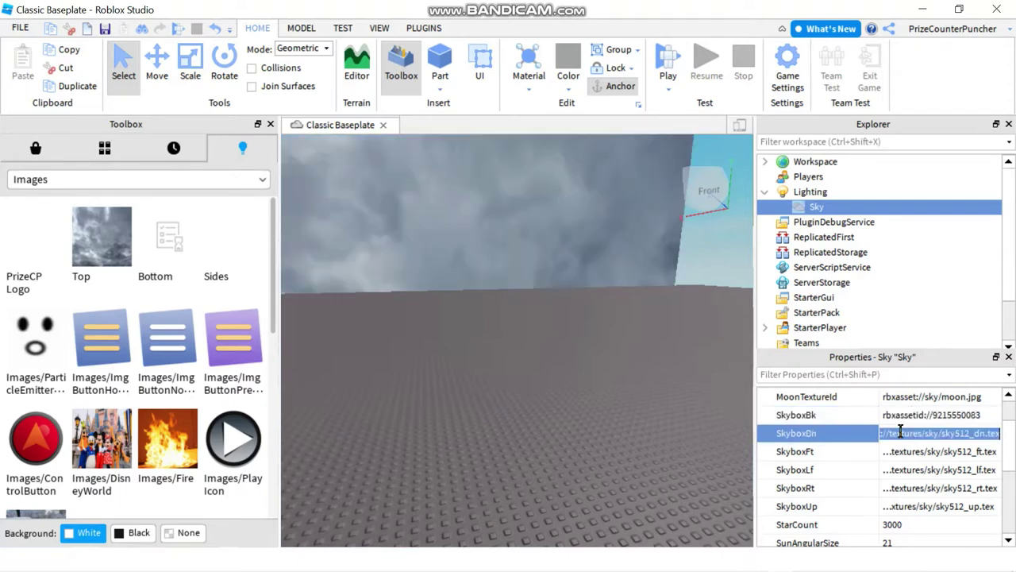
key(ctrl+v)
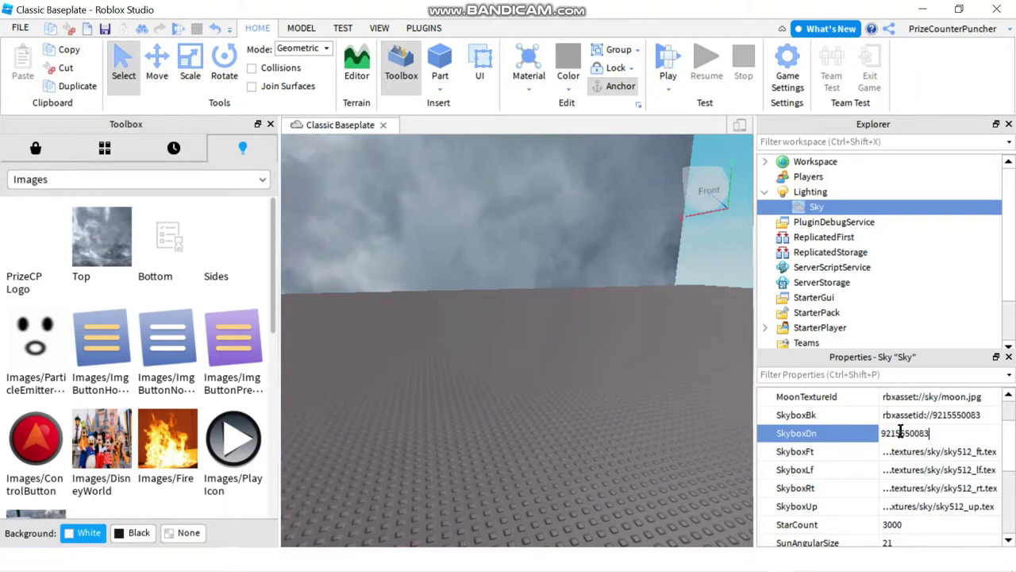
click(906, 451)
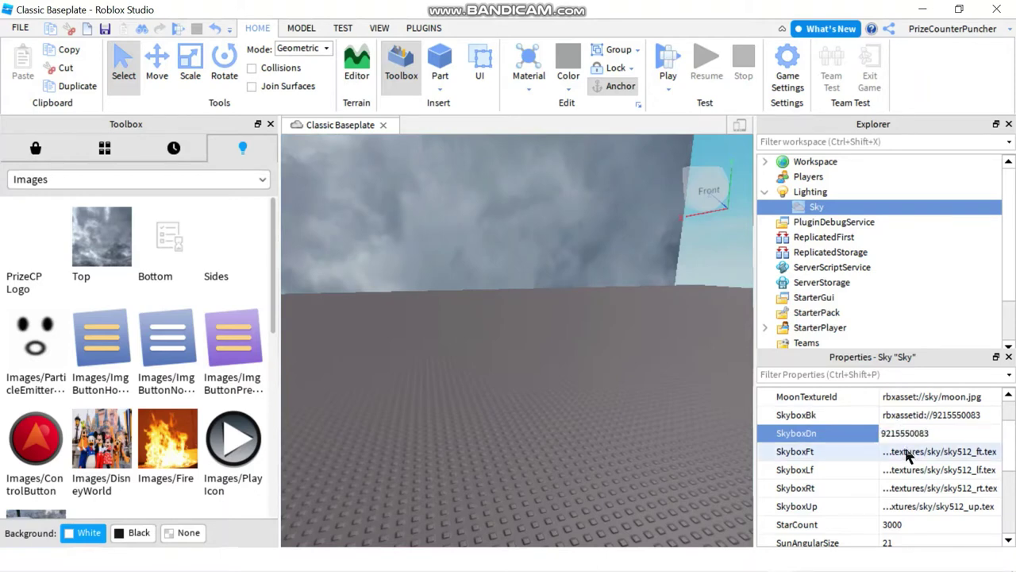
key(ctrl+v)
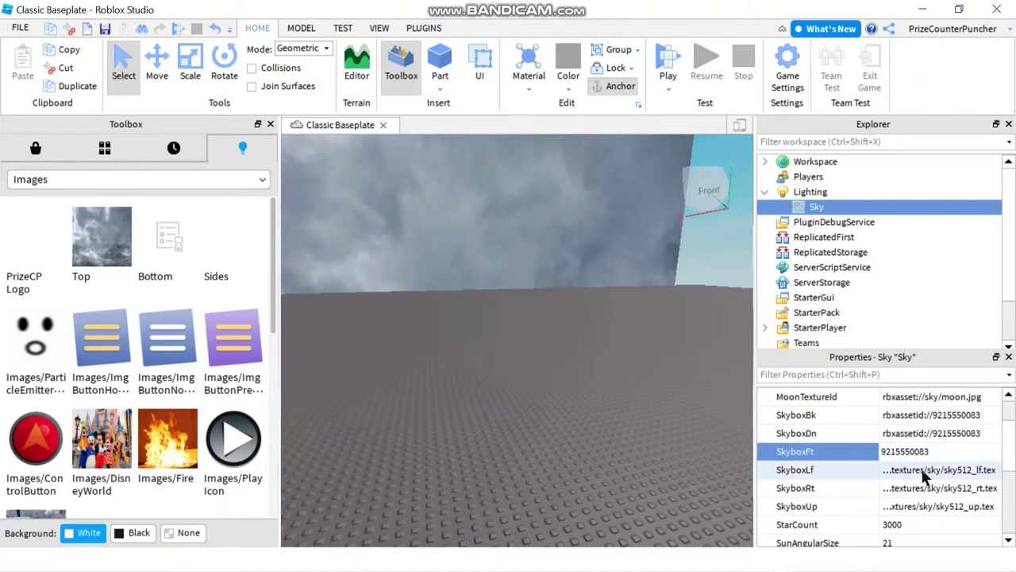
click(923, 470)
key(ctrl+v)
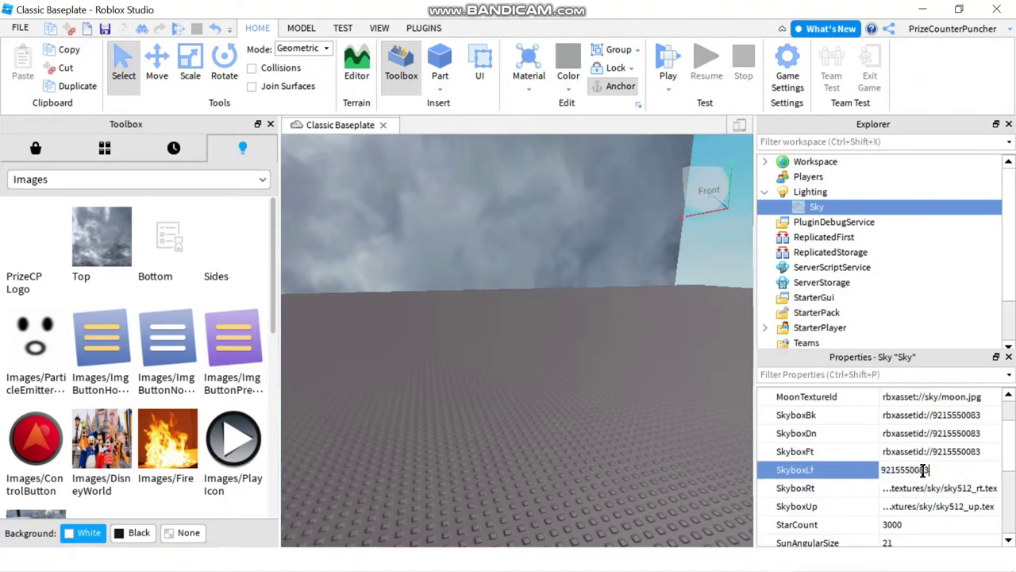
click(904, 489)
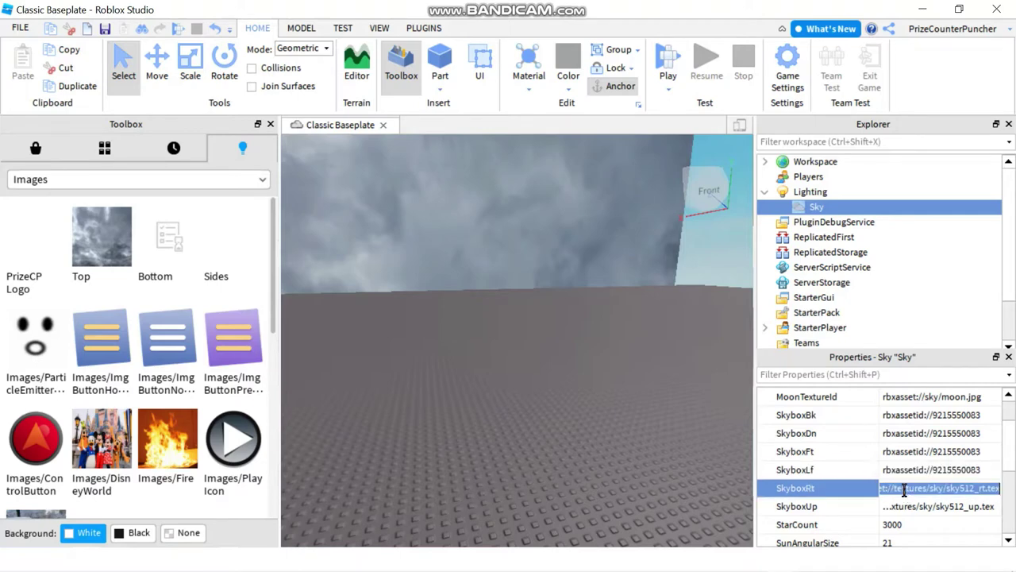
key(ctrl+v)
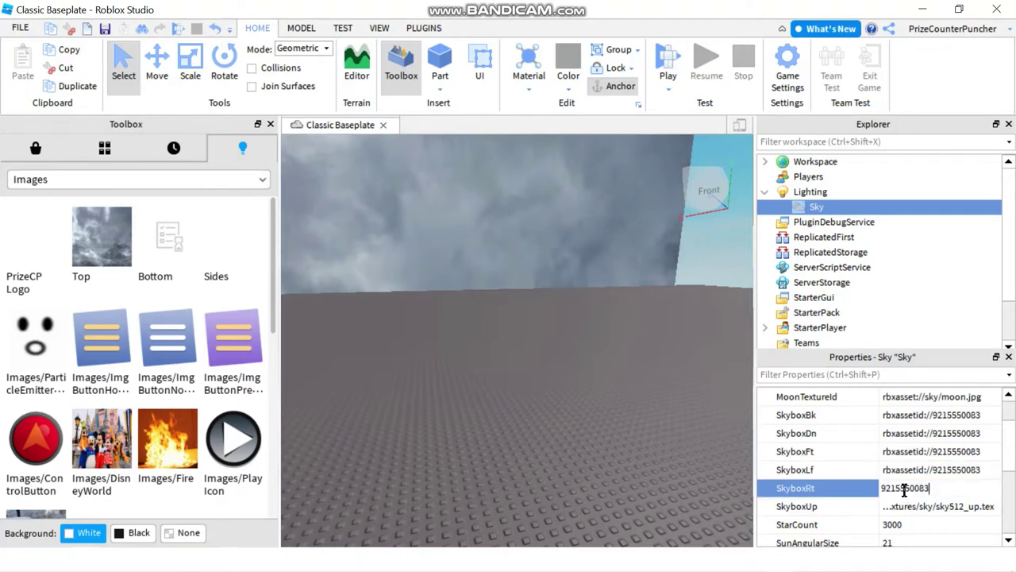
click(902, 508)
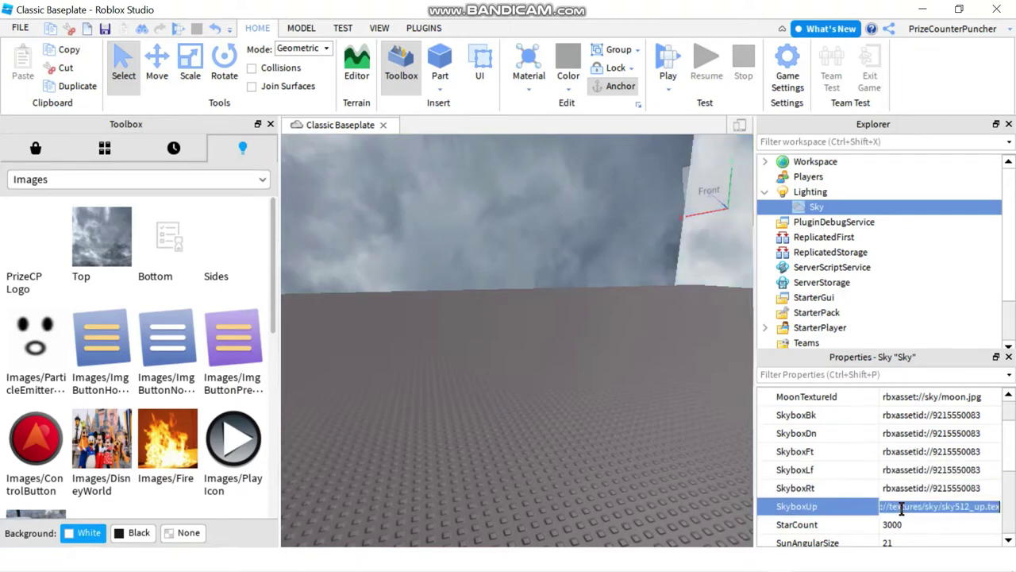
key(ctrl+v)
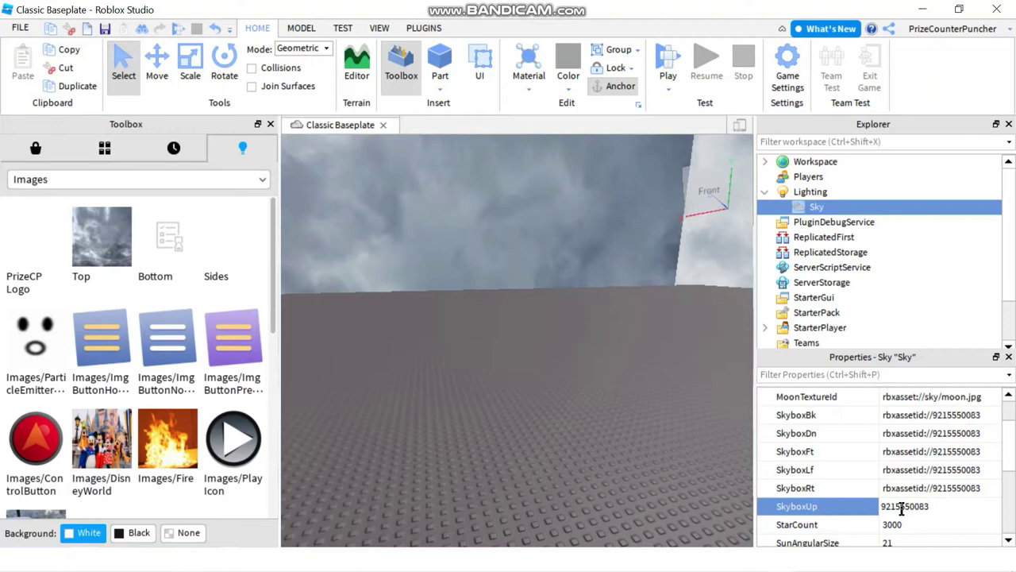
key(Return)
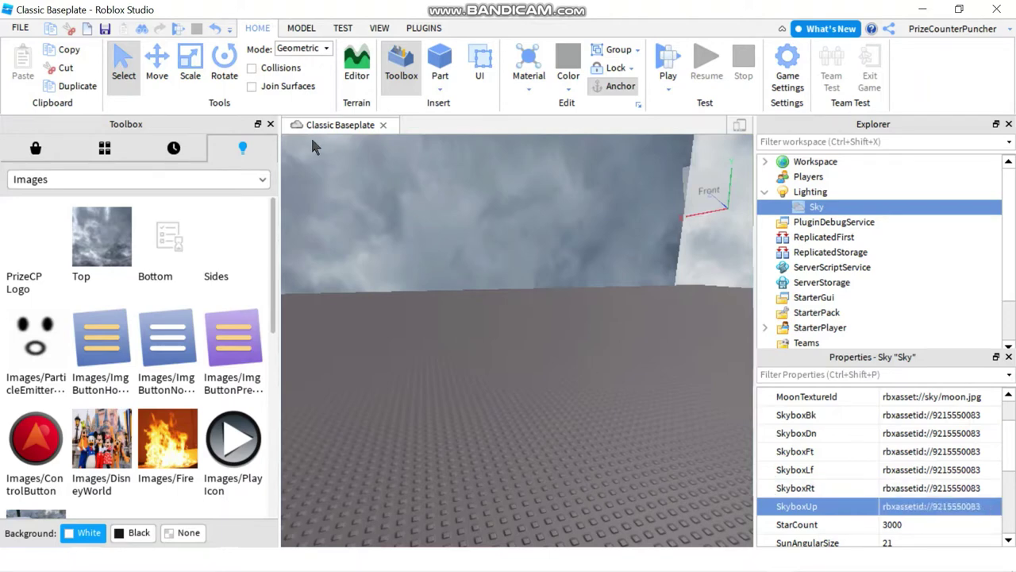
click(271, 125)
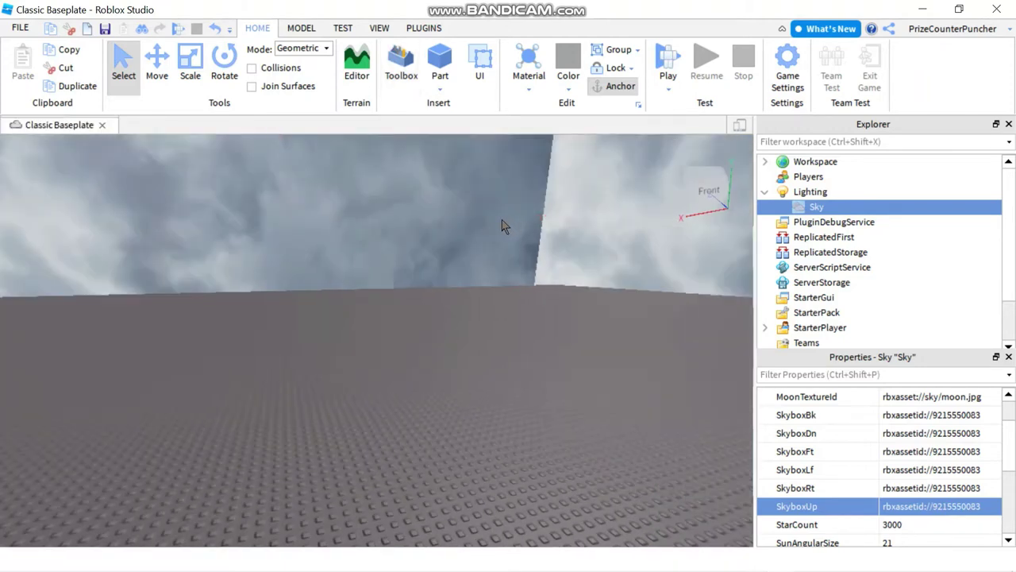
Step: Examine the custom skybox from all sides around the baseplate, including its upper face and the seams between faces
mouse_move(502, 225)
right_down()
mouse_move(502, 217)
mouse_move(502, 226)
right_up()
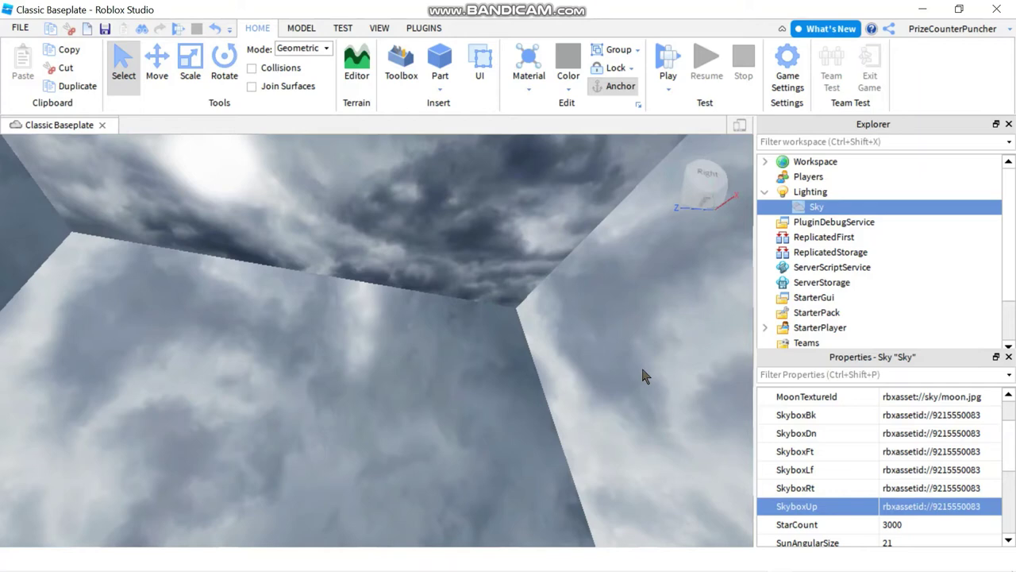
right_drag(640, 374, 634, 401)
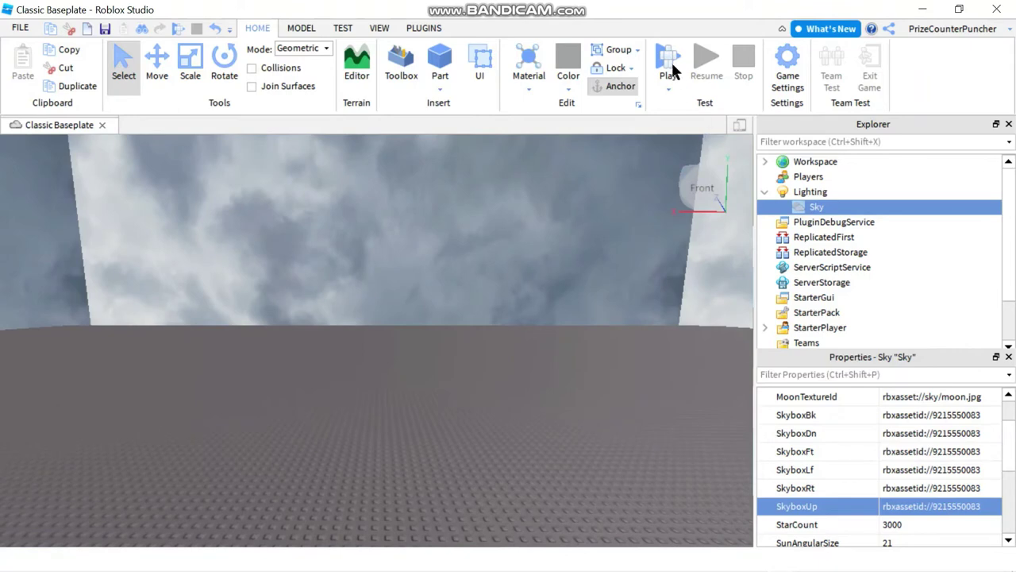
scroll(540, 378, up, 1)
scroll(540, 371, down, 10)
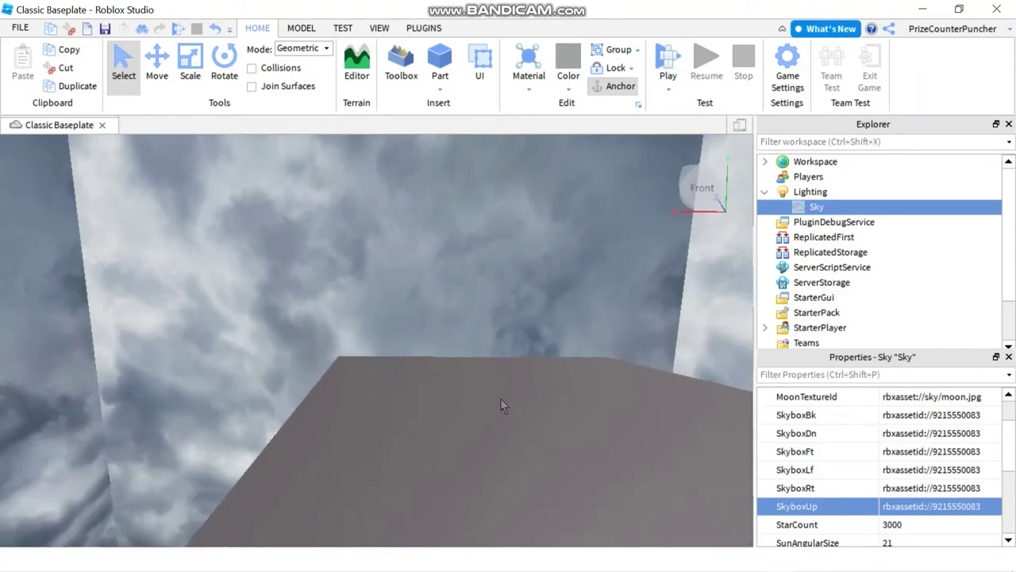
right_drag(419, 431, 419, 431)
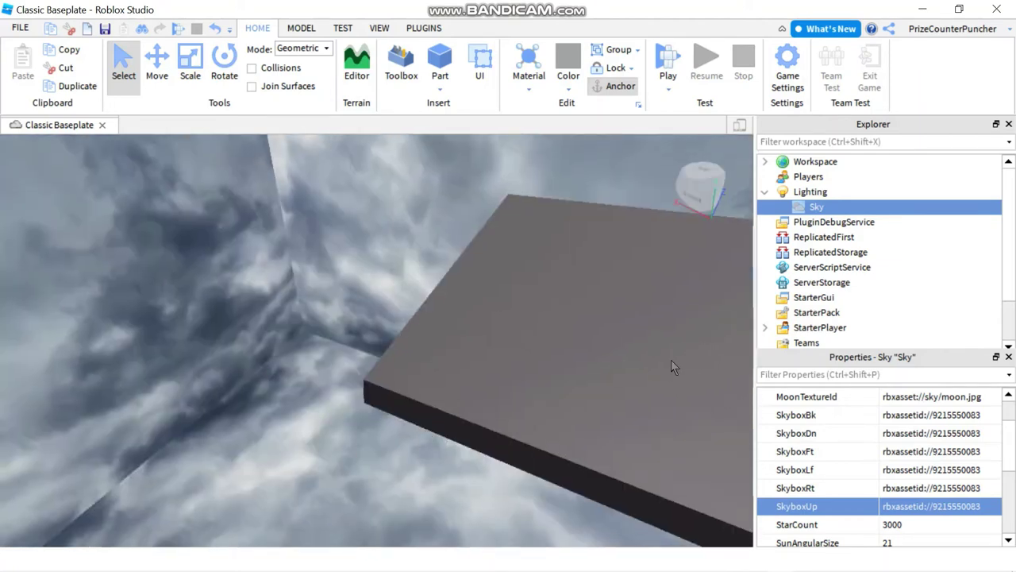
right_drag(622, 355, 622, 354)
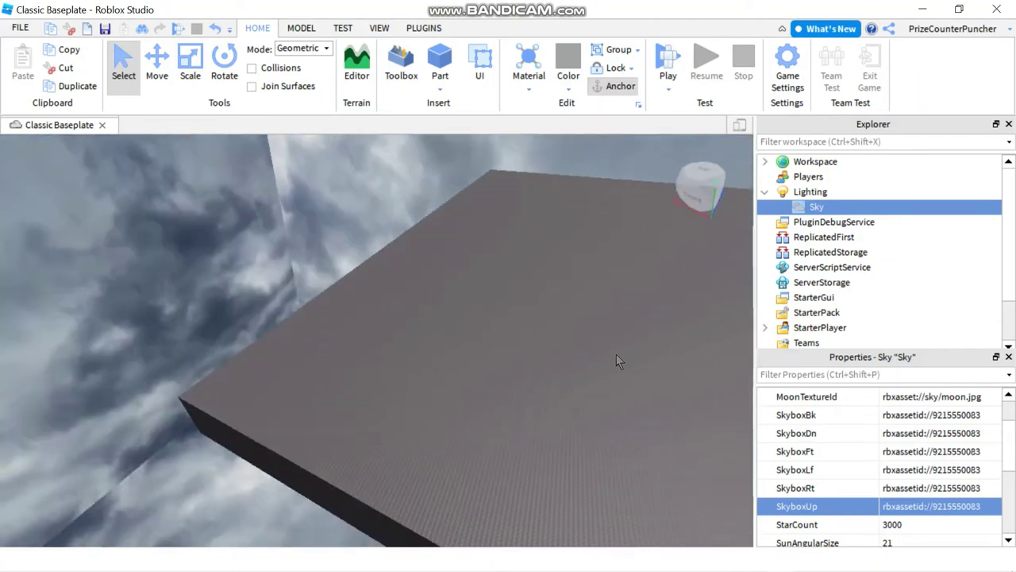
Step: Playtest the place and walk the character across the baseplate while looking around at the custom sky
click(669, 64)
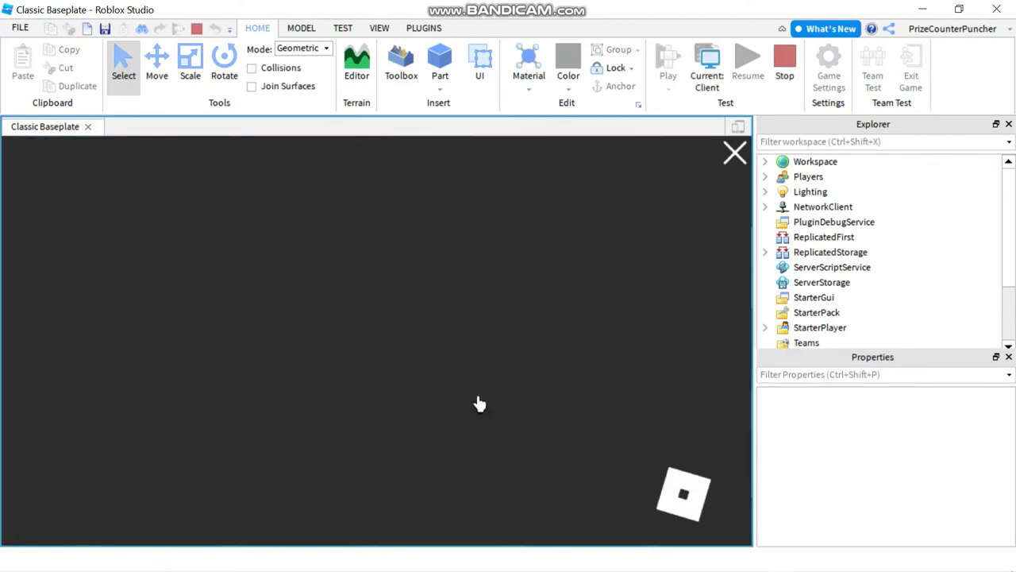
key(w)
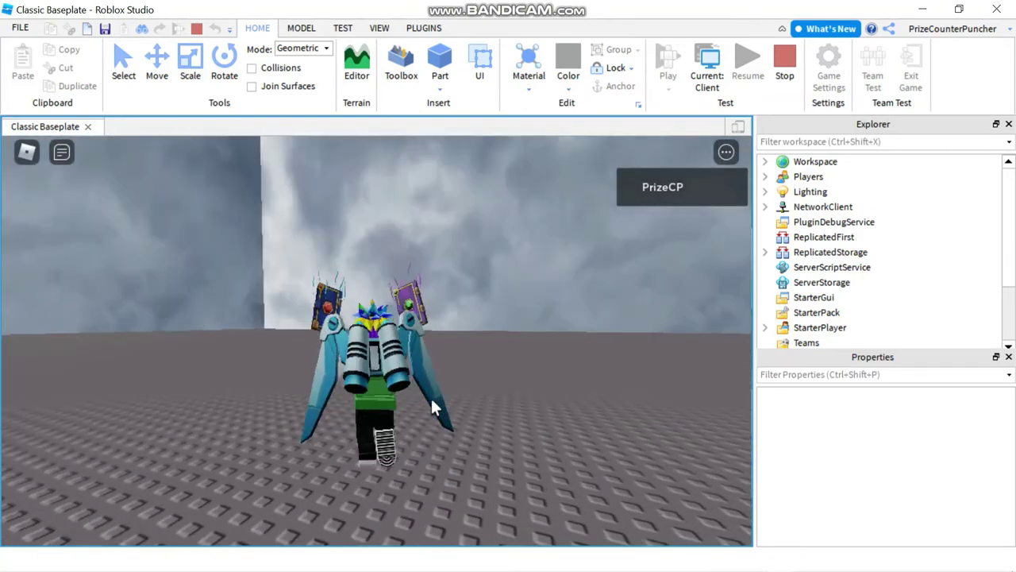
scroll(416, 407, down, 5)
right_drag(431, 396, 442, 401)
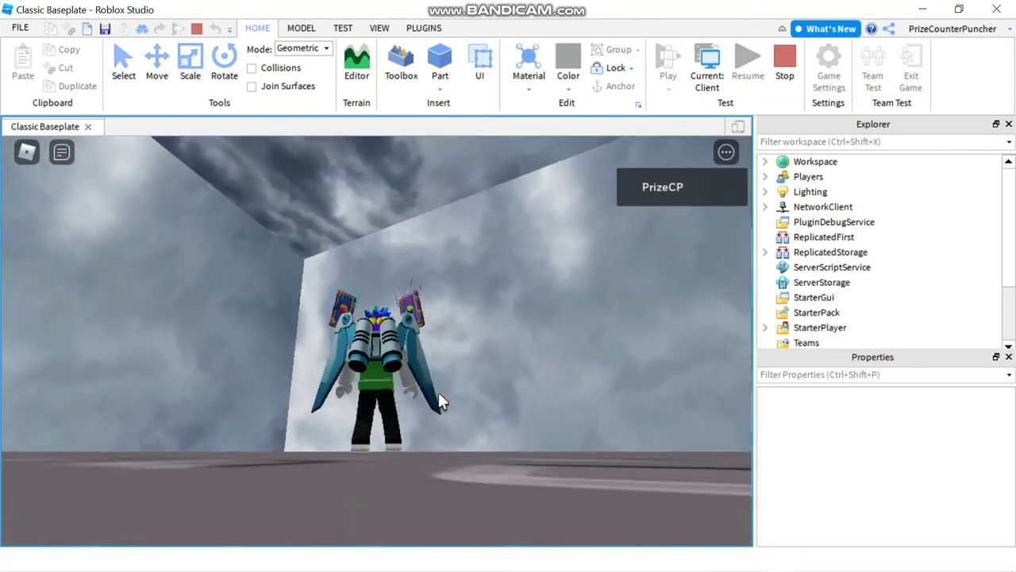
key(w)
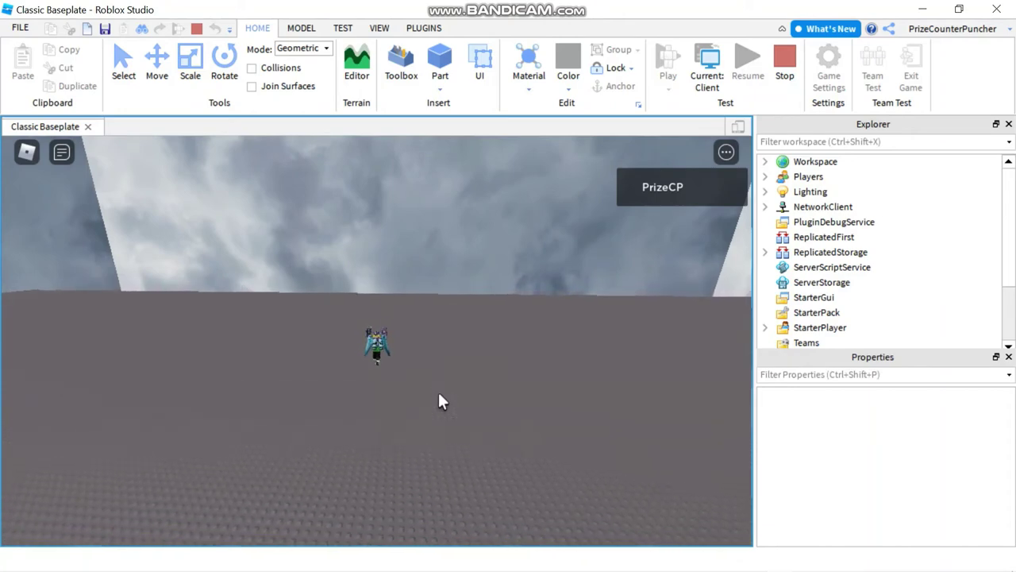
right_drag(439, 394, 439, 393)
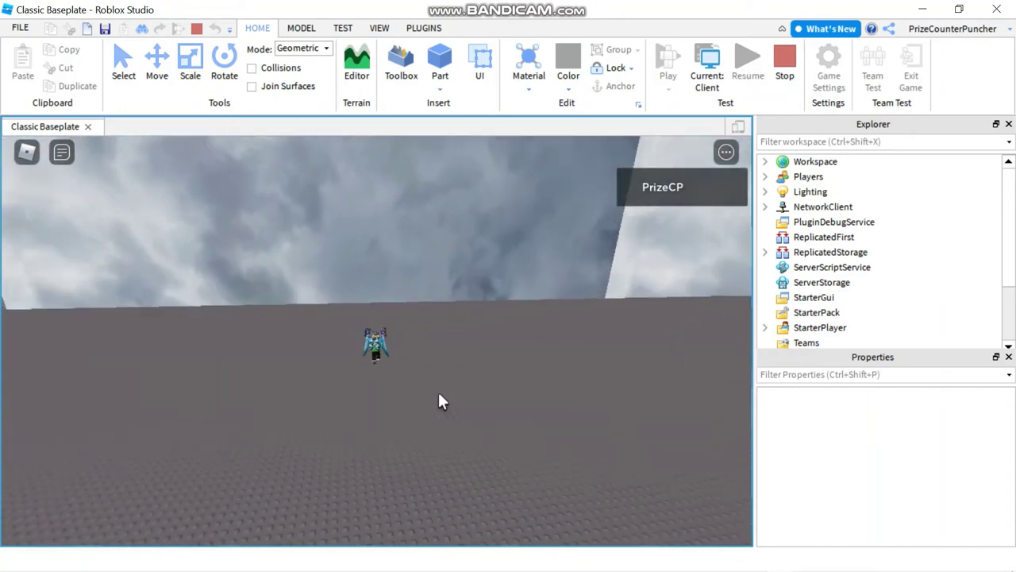
key(Left)
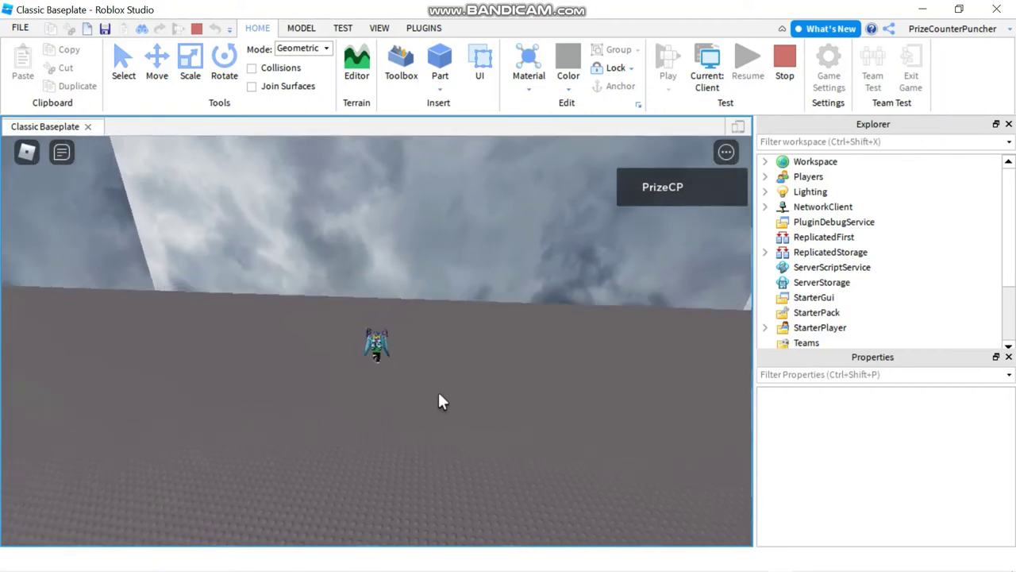
Step: Examine the cloud skybox from the baseplate's edge during the playtest, viewing it from near and far around the character
key(Left)
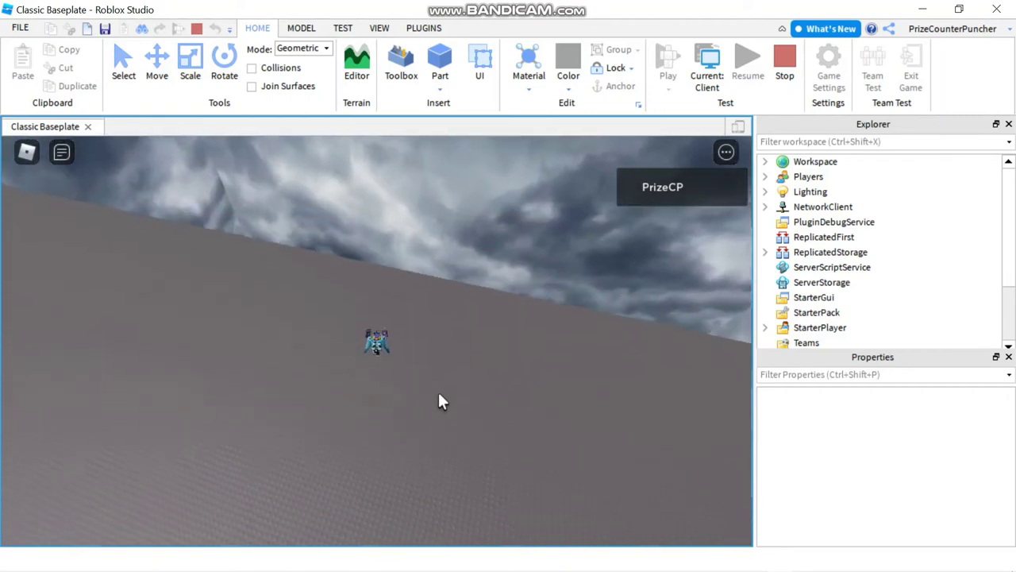
right_drag(439, 394, 439, 394)
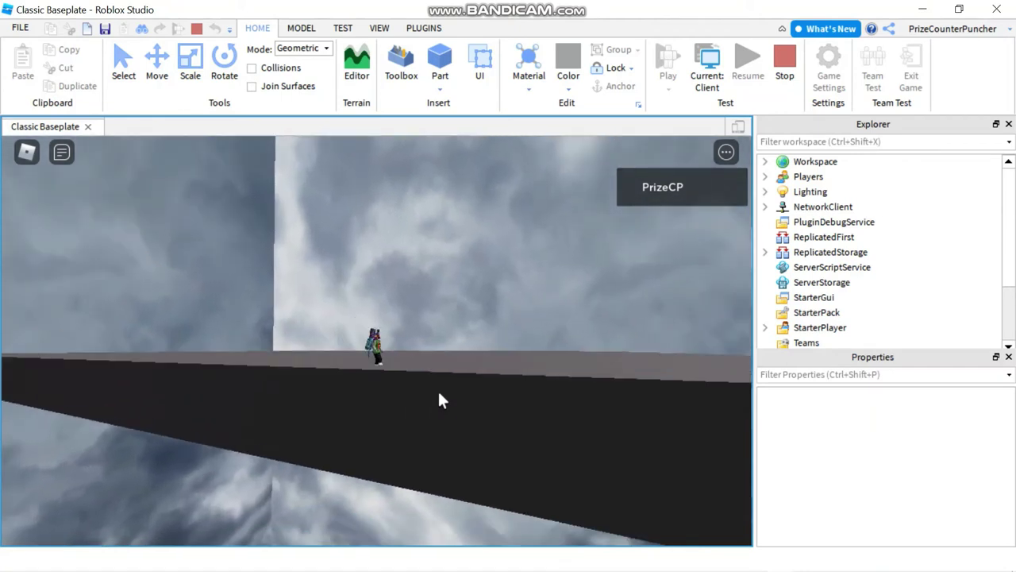
scroll(444, 398, down, 2)
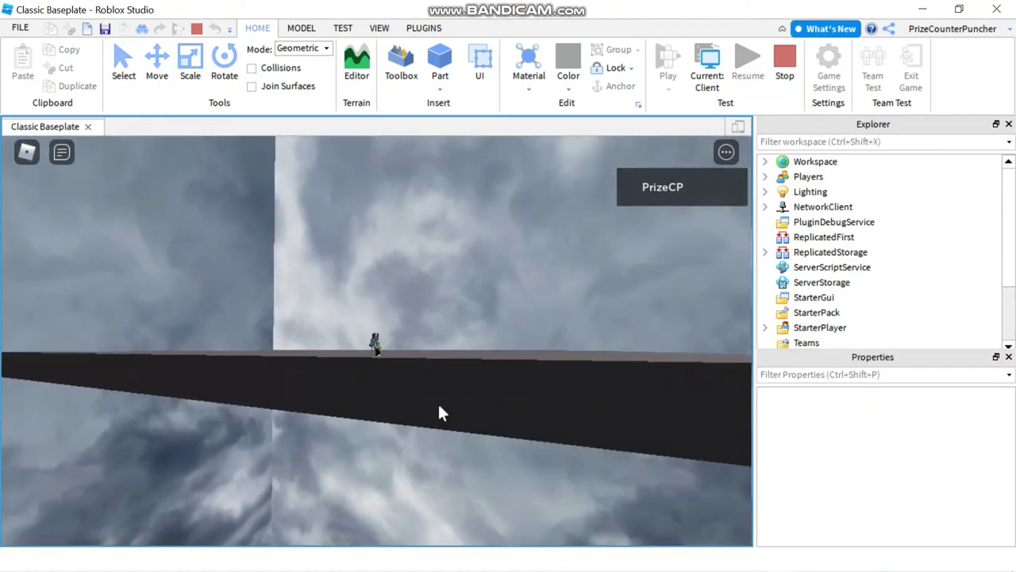
scroll(439, 406, up, 3)
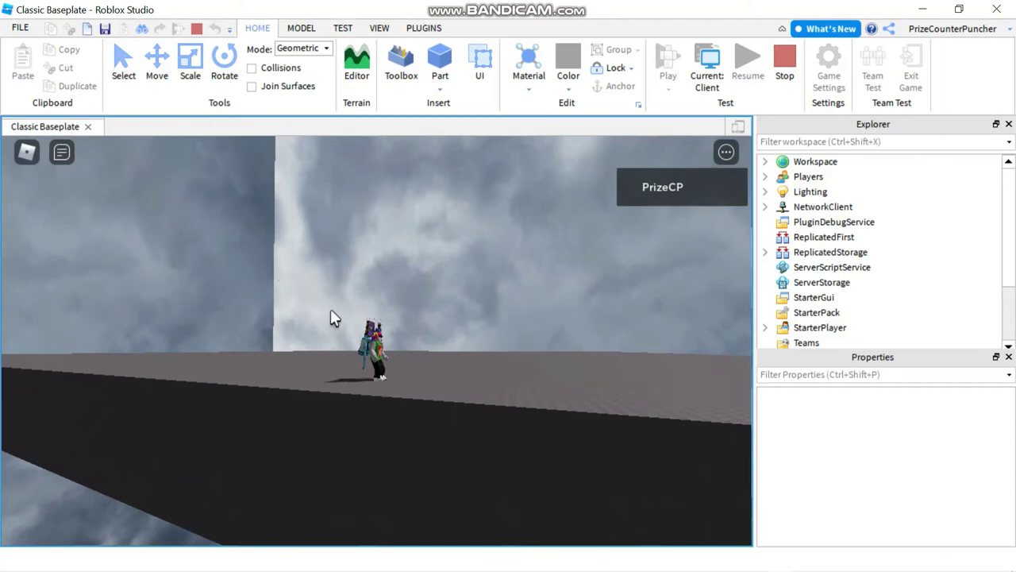
scroll(456, 349, up, 5)
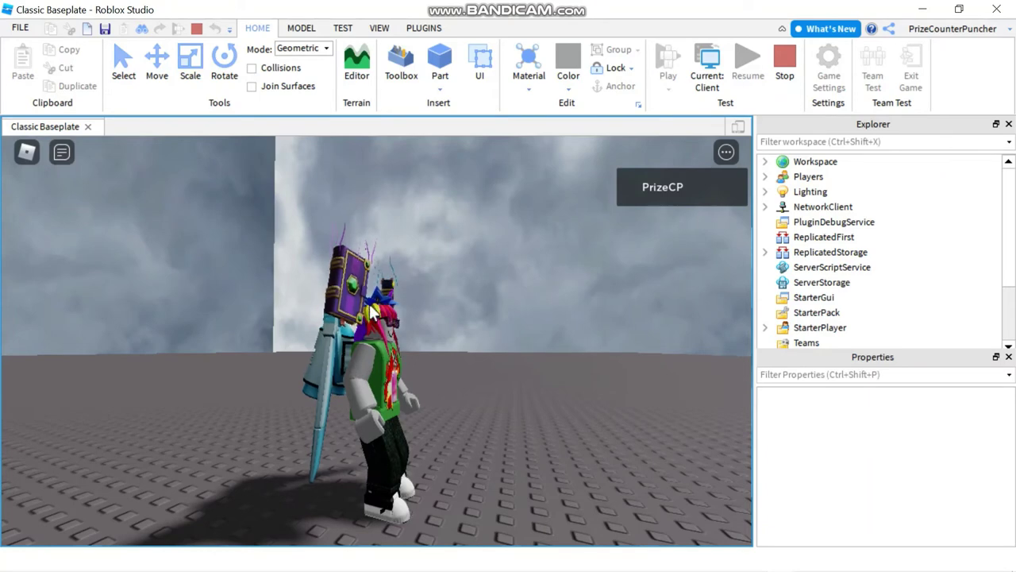
right_drag(368, 314, 373, 310)
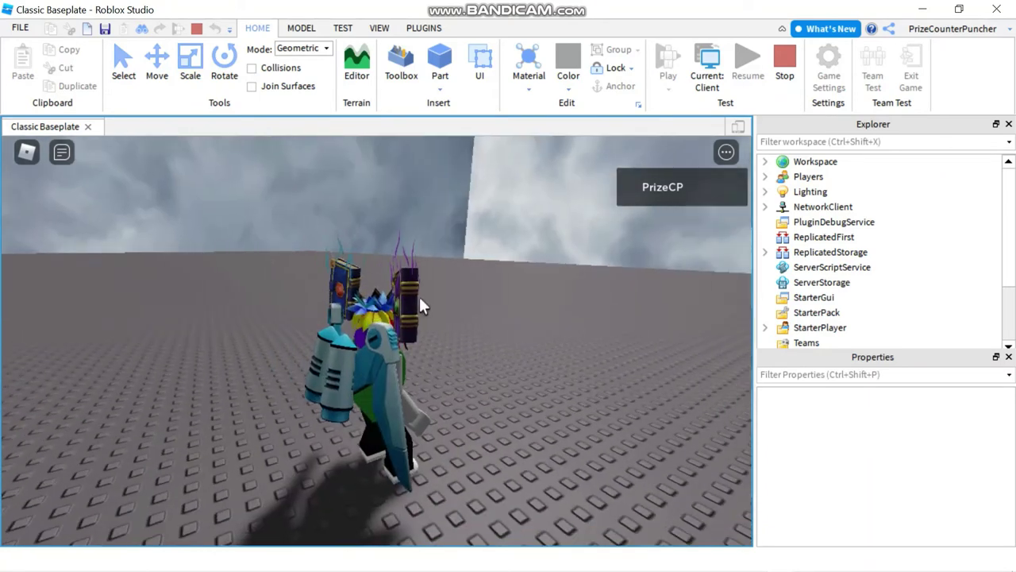
scroll(418, 295, down, 3)
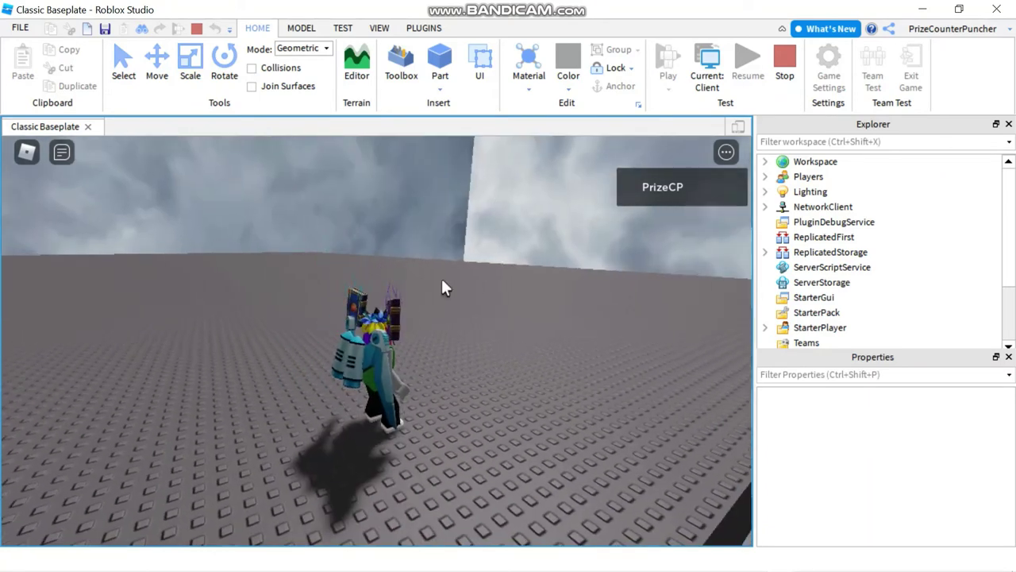
right_drag(443, 280, 443, 281)
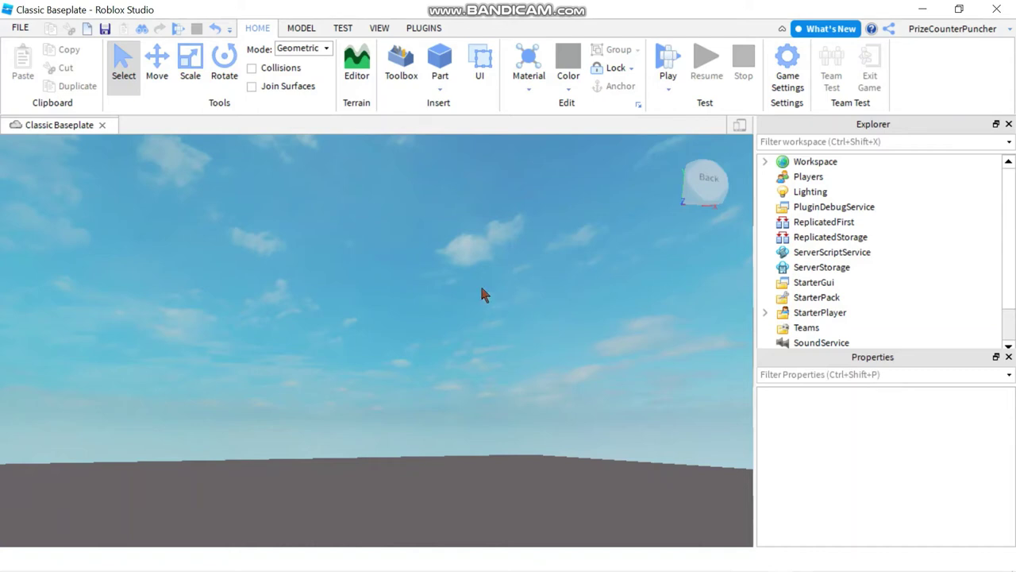
Step: Search the Toolbox marketplace models for "skybox"
click(404, 68)
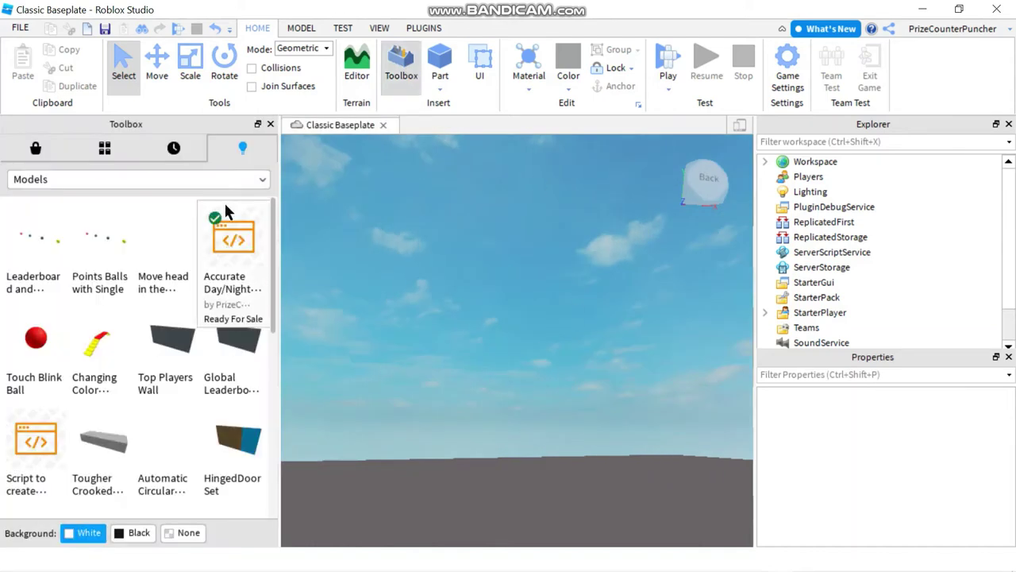
click(38, 151)
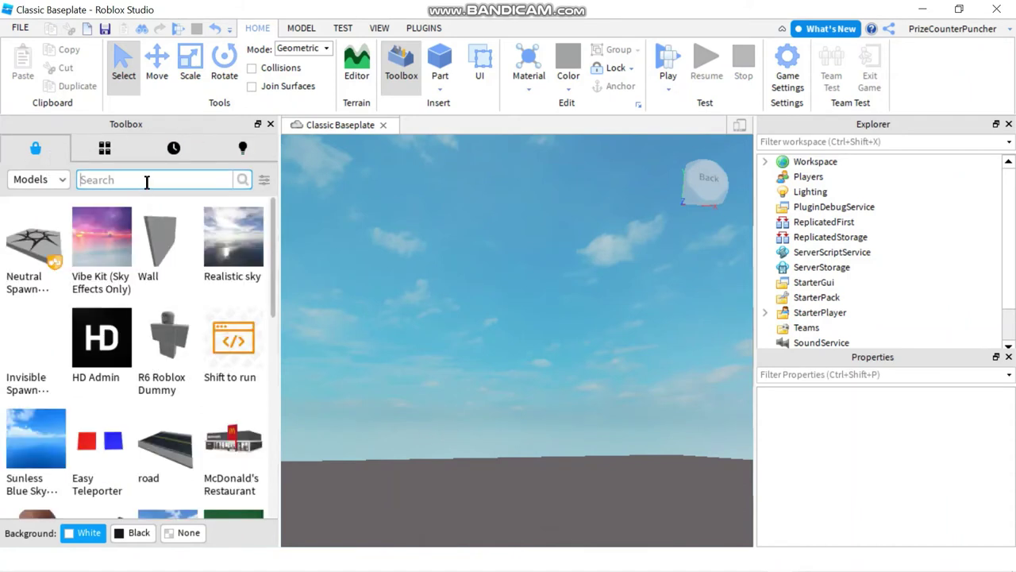
text(sk)
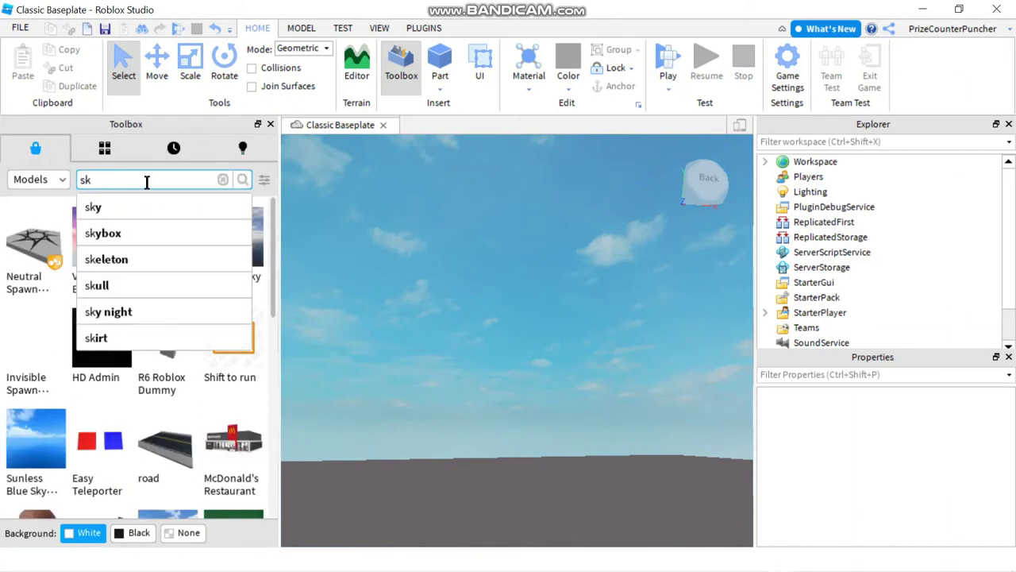
text(ybox)
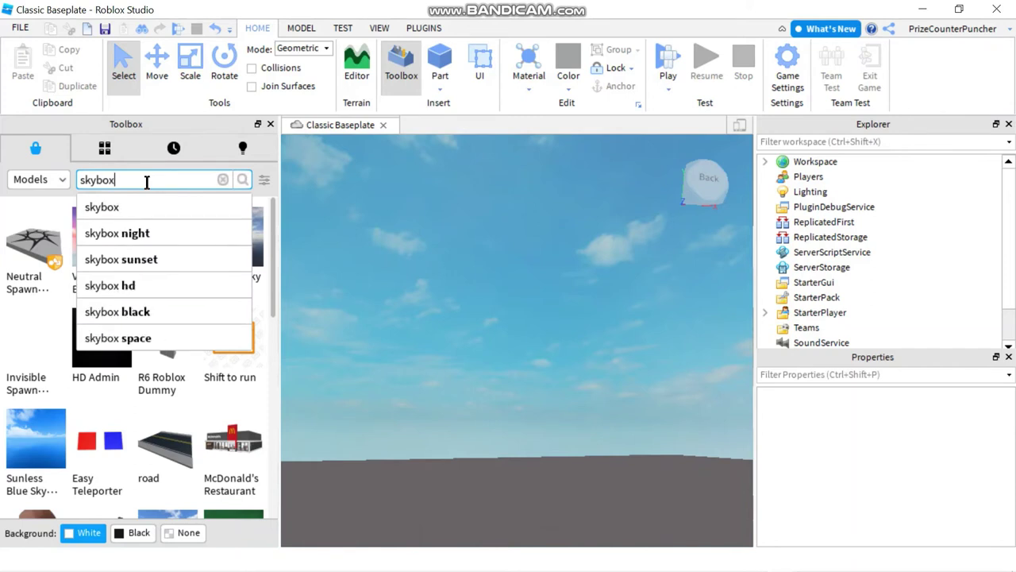
key(Return)
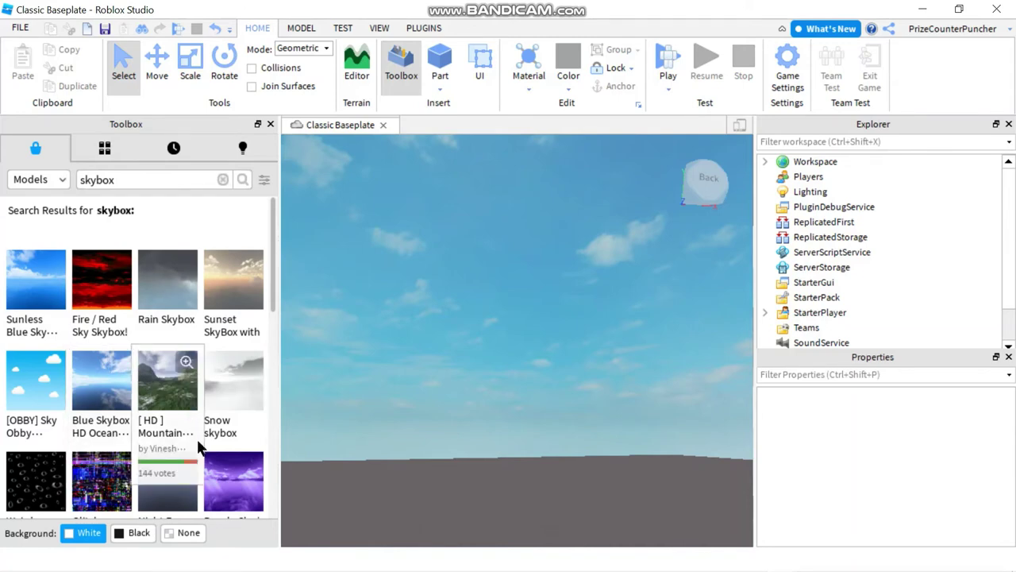
Step: Insert the "Fire / Red Sky Skybox!" model into the place and close the Toolbox
click(106, 279)
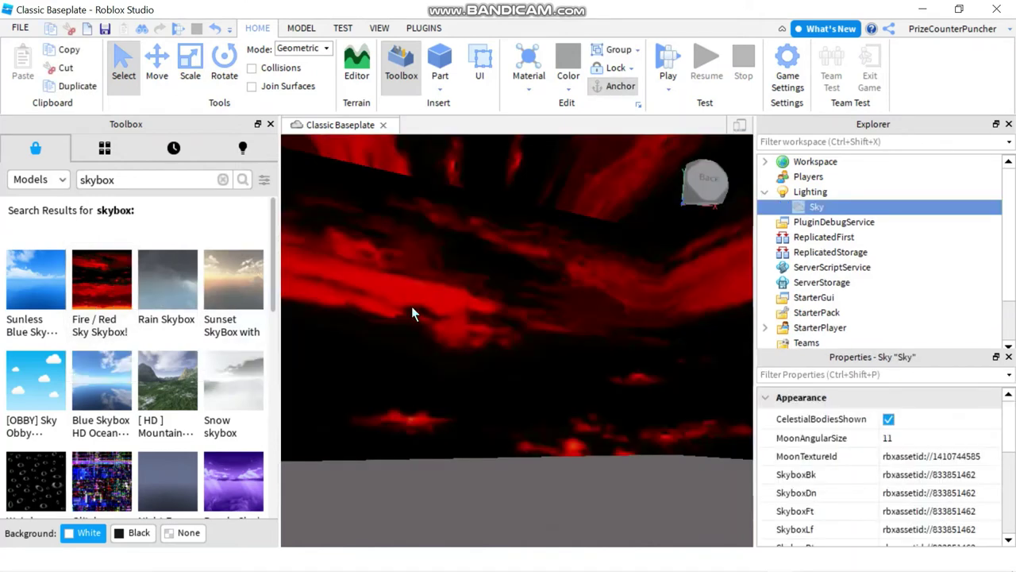
click(270, 126)
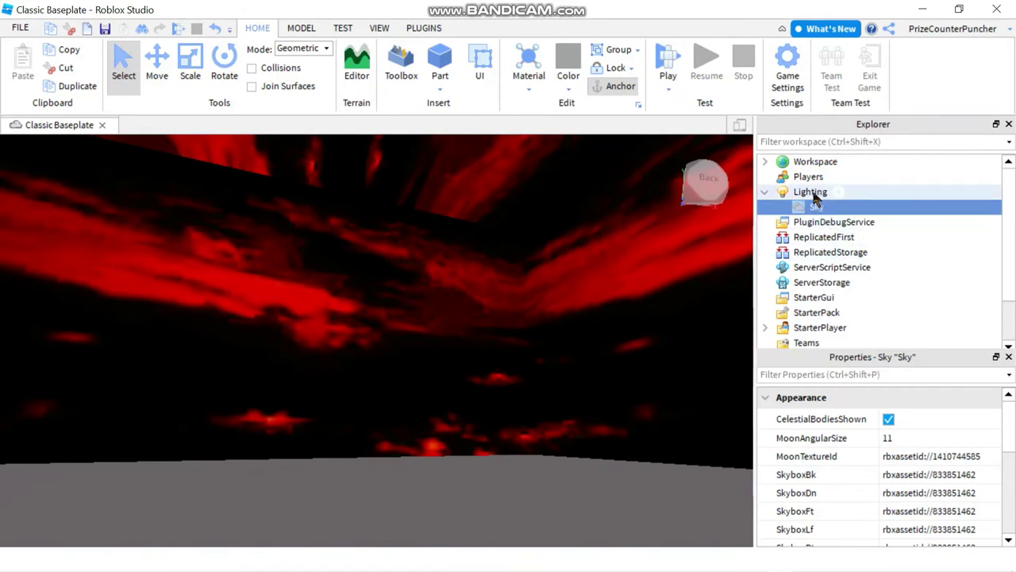
mouse_move(826, 213)
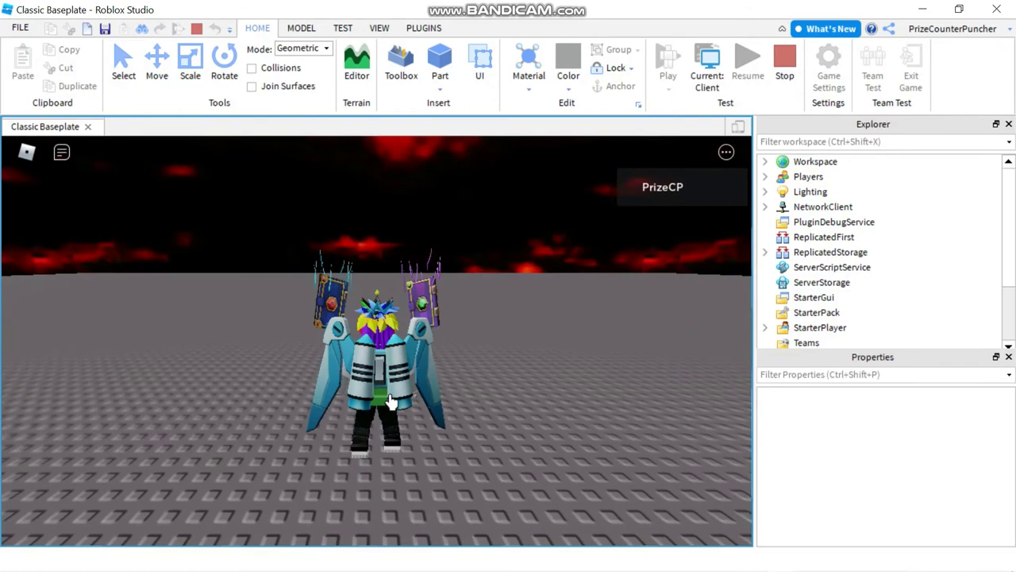
Step: Playtest the place with the red sky, walk forward, examine the sky's upper face and seams, and stop the test
key(w)
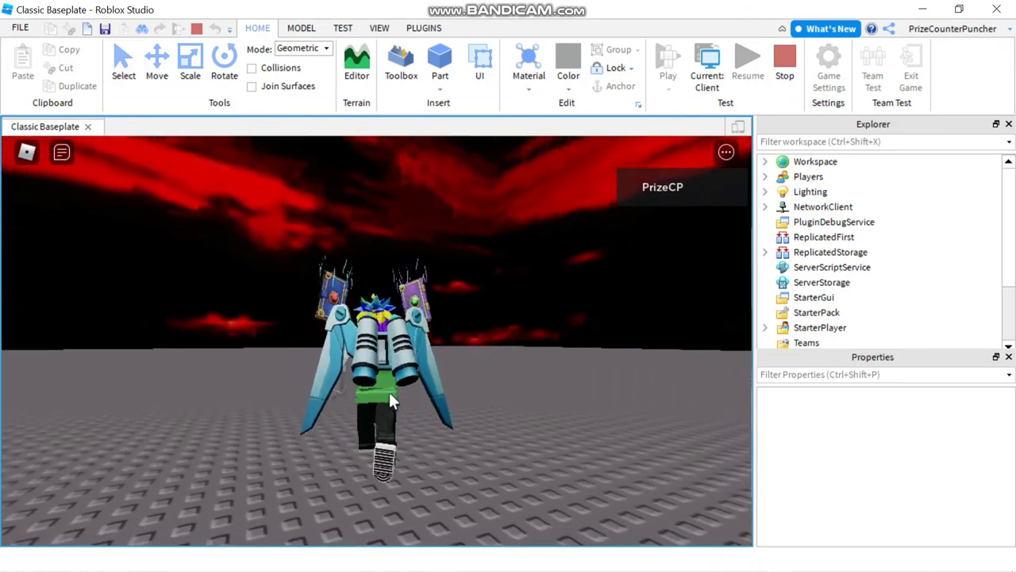
right_drag(390, 393, 390, 393)
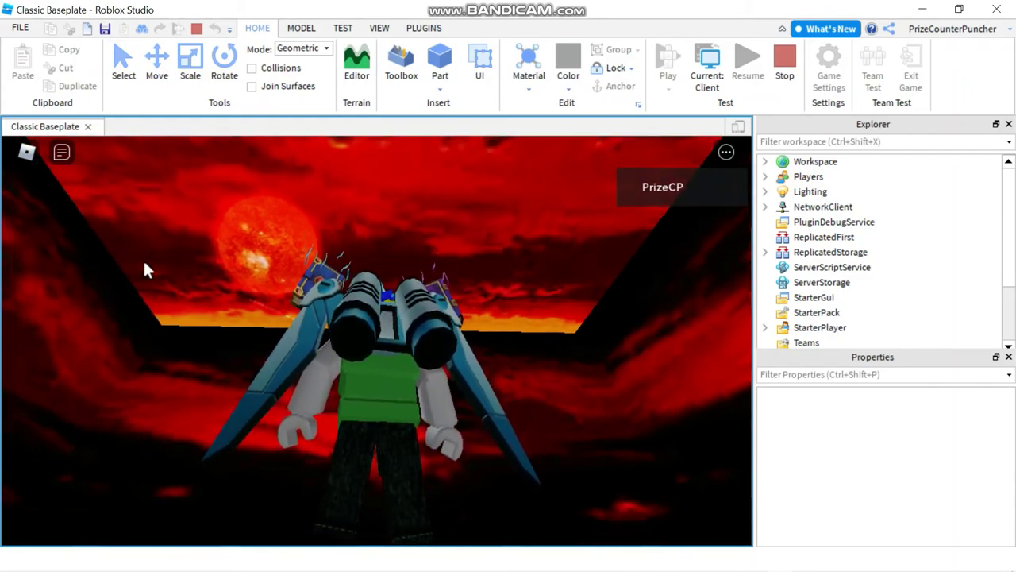
right_drag(144, 262, 144, 264)
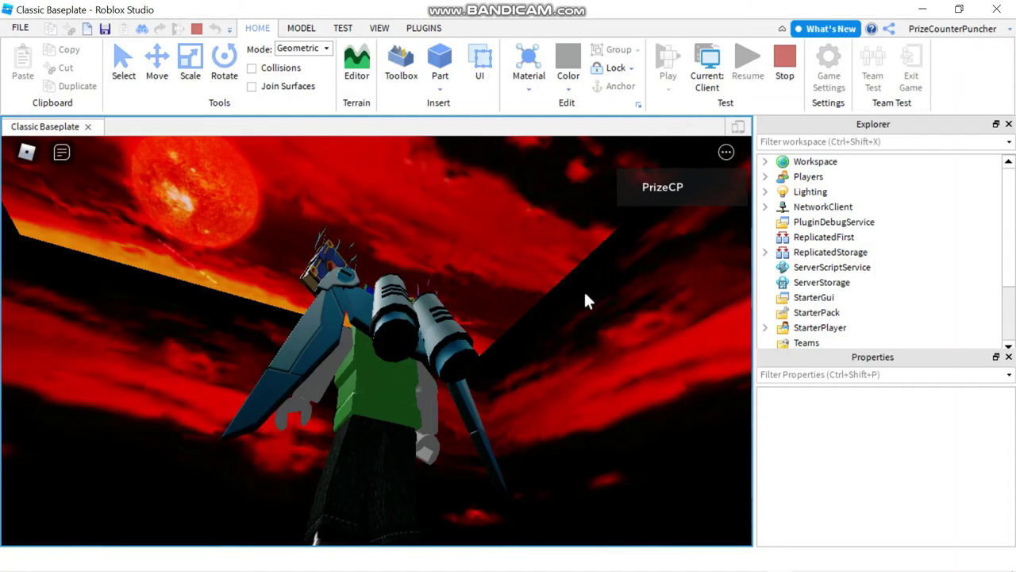
right_drag(585, 294, 586, 297)
key(shift+F5)
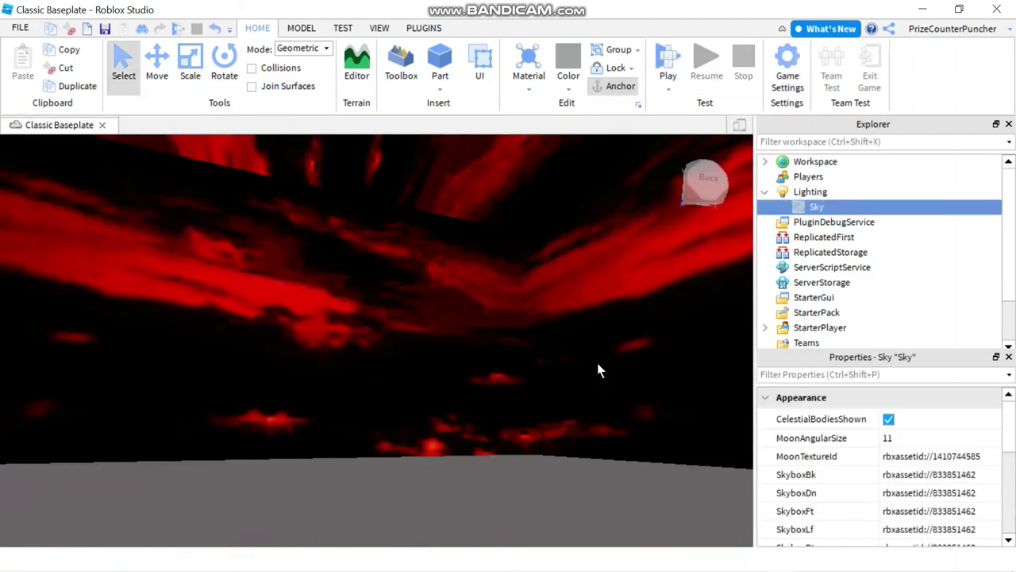
Step: Insert the "[ HD ] Mountain" skybox from the Toolbox results and delete the red Sky object from Lighting
click(402, 63)
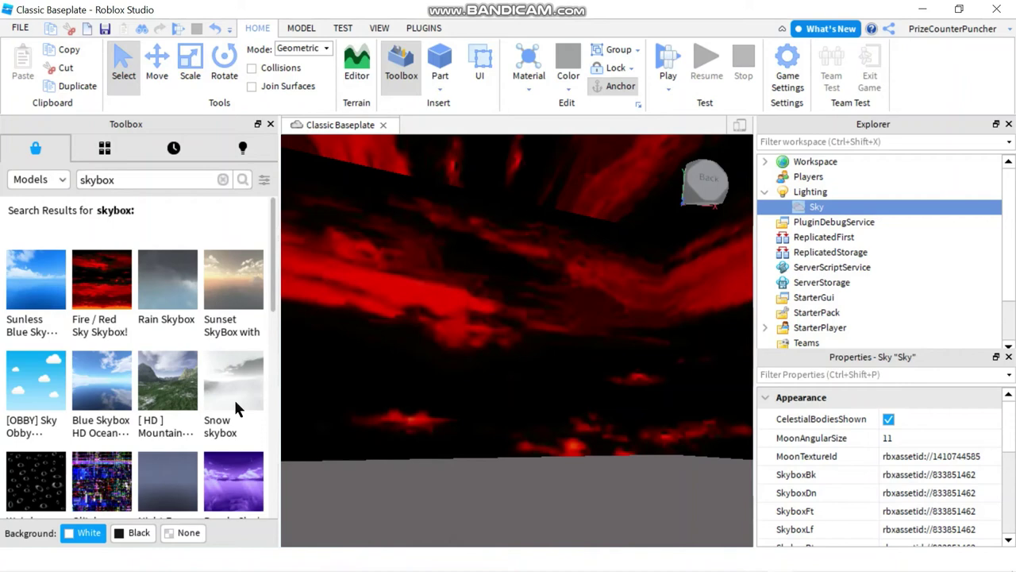
click(174, 391)
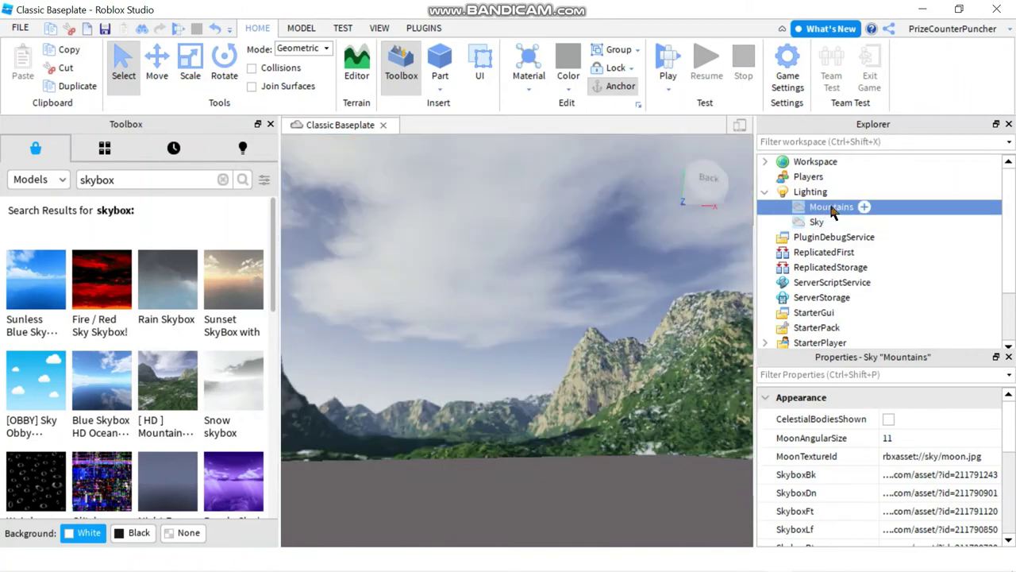
click(818, 223)
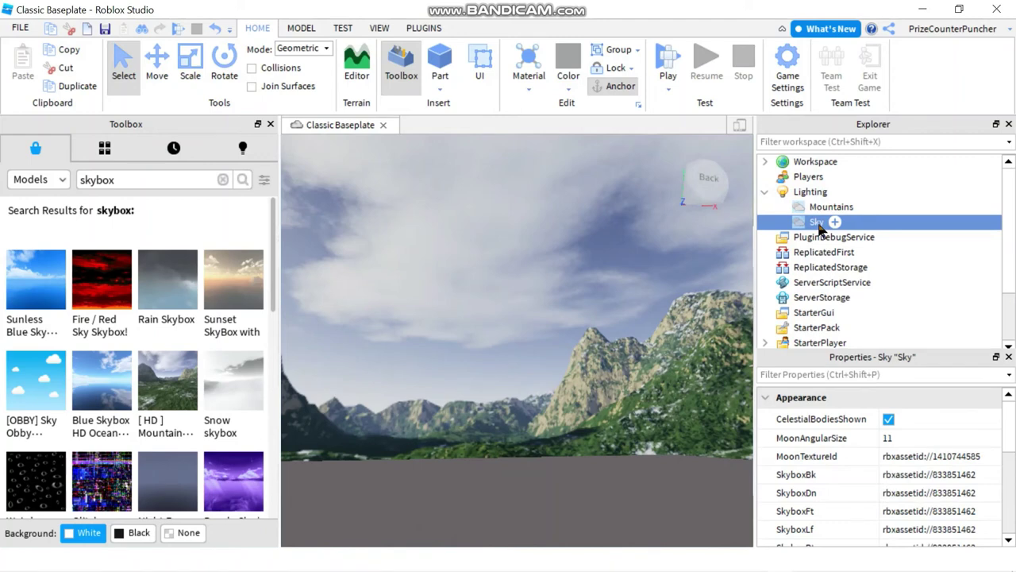
key(Delete)
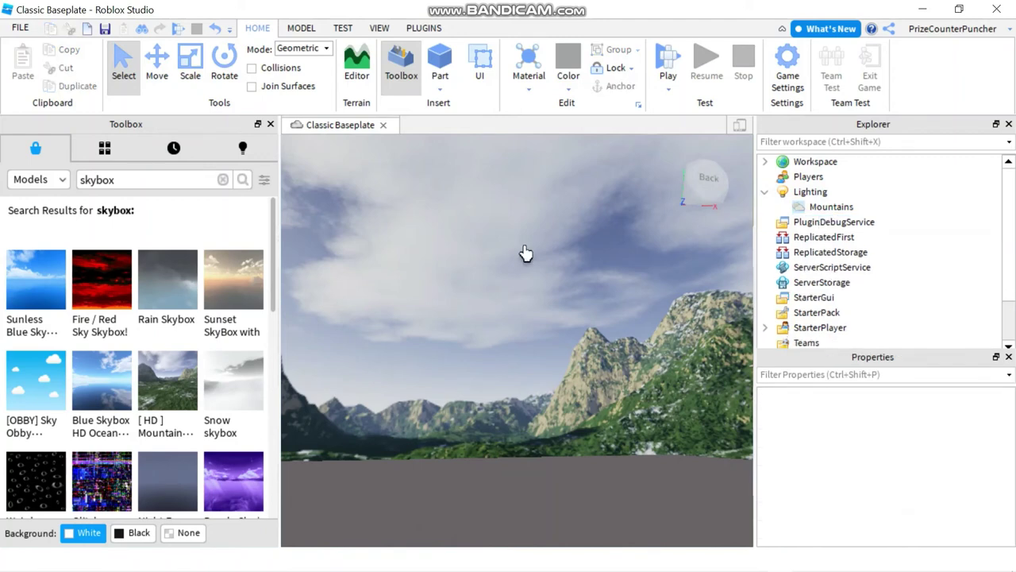
click(270, 125)
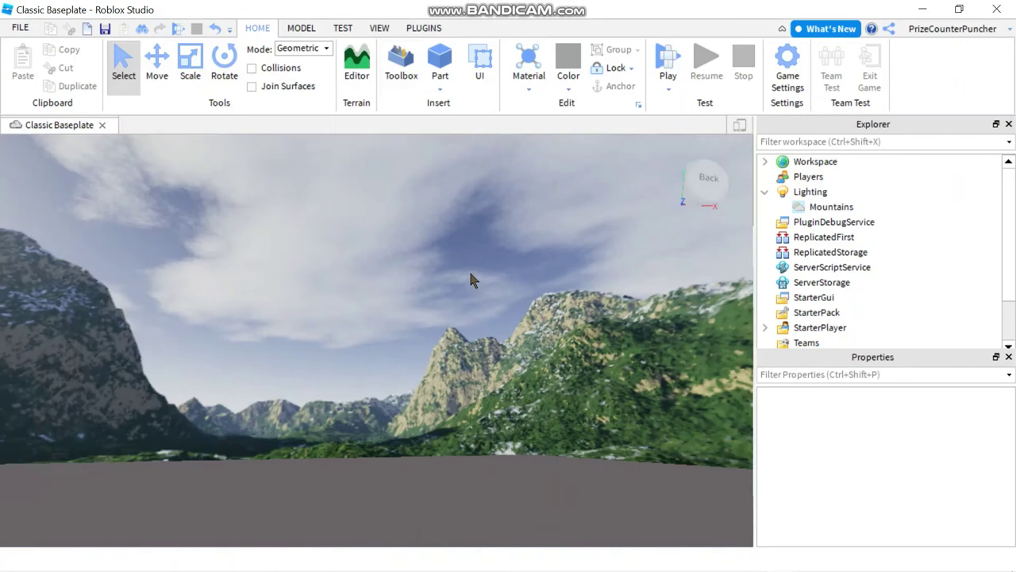
Step: Look around the mountain skybox, playtest the place and walk the character across the baseplate and off its edge
mouse_move(353, 451)
right_down()
mouse_move(349, 462)
mouse_move(354, 456)
right_up()
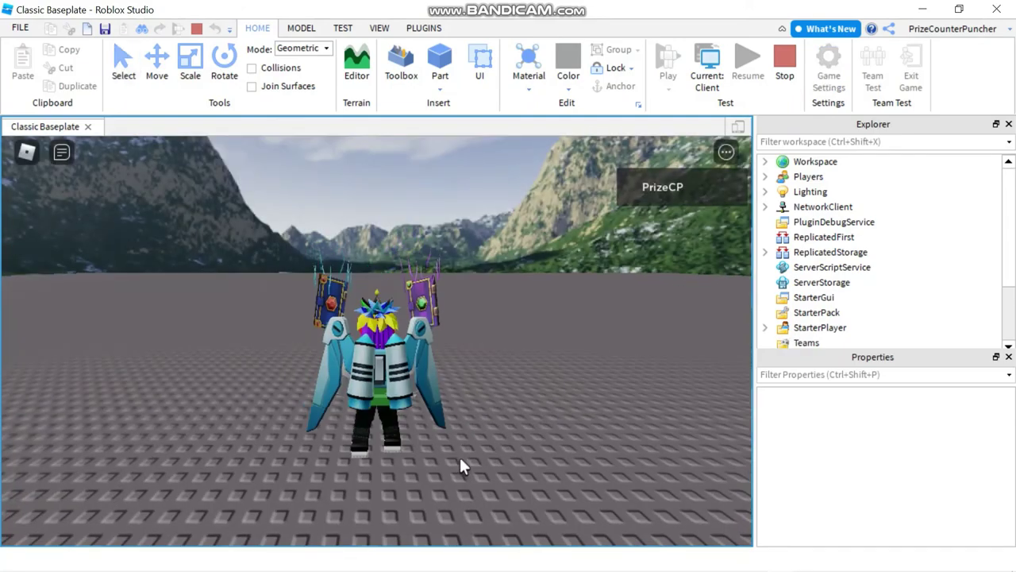
key(w)
right_drag(460, 458, 461, 458)
key(w)
key(w)
key(w)
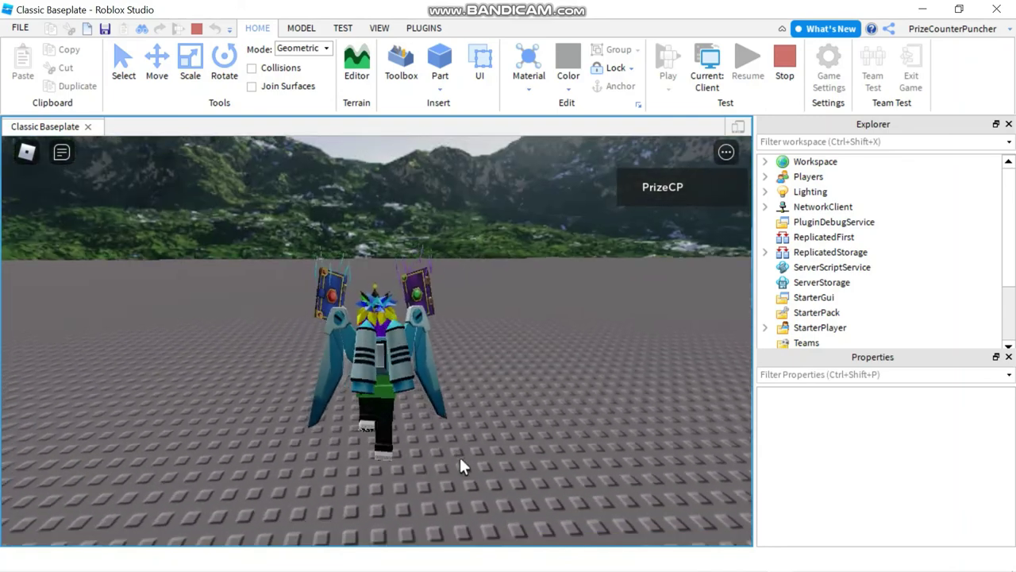
key(w)
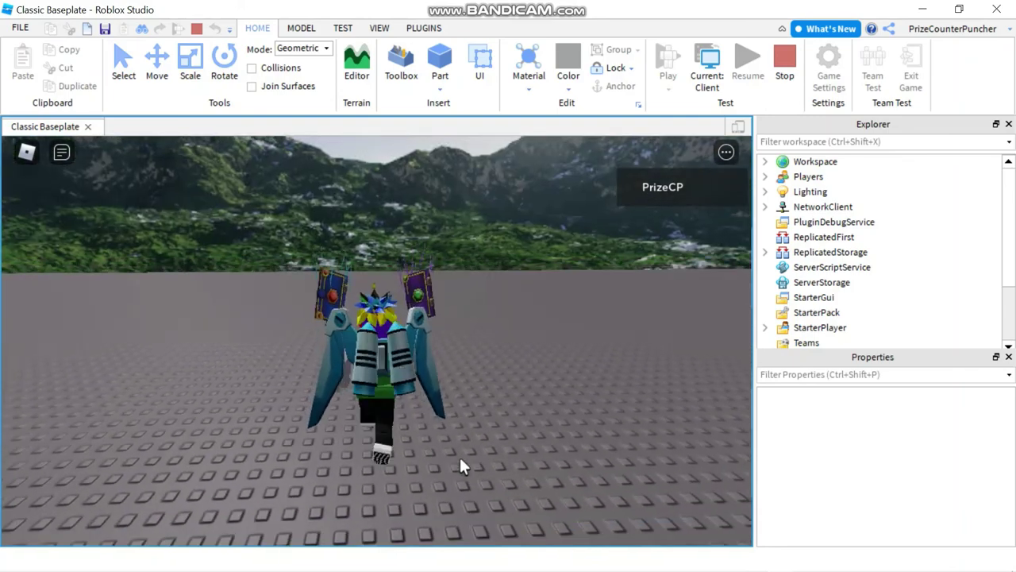
right_drag(460, 458, 460, 459)
key(Left)
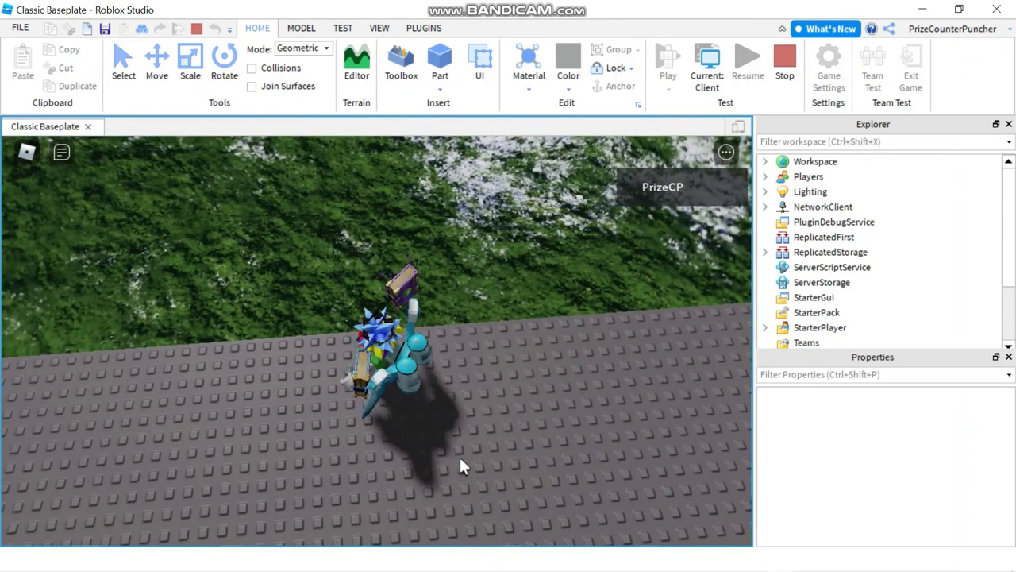
key(w)
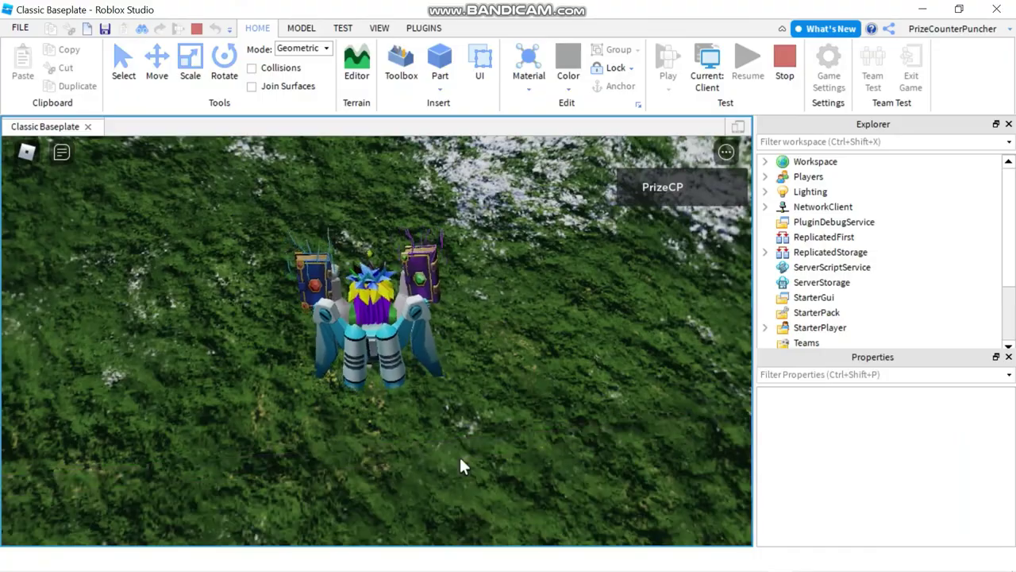